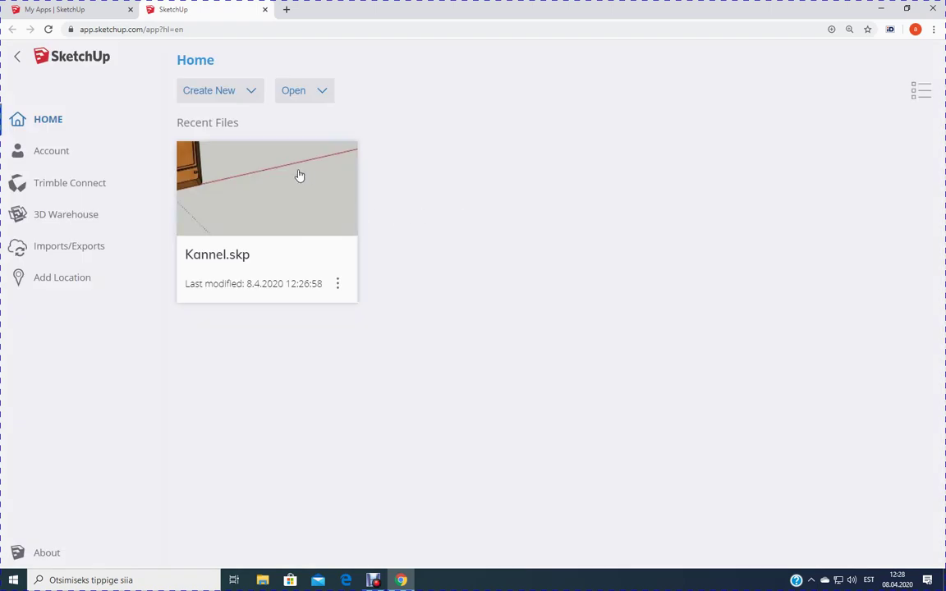
Open the recent model Kannel.skp and select the wooden instrument body.
left_click(261, 201)
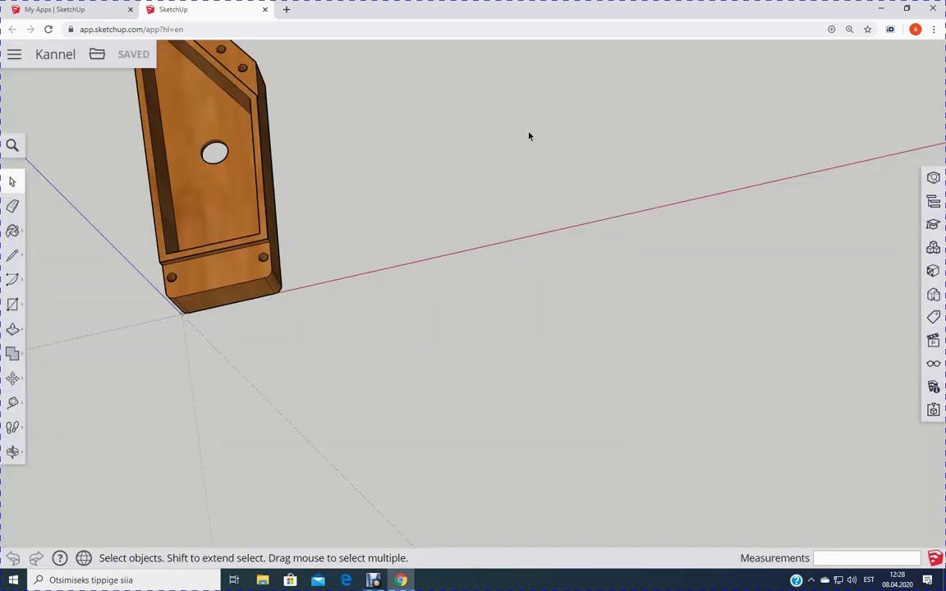
scroll(397, 237, "down", 5)
middle_click_drag(446, 181, 296, 81)
scroll(317, 81, "up", 5)
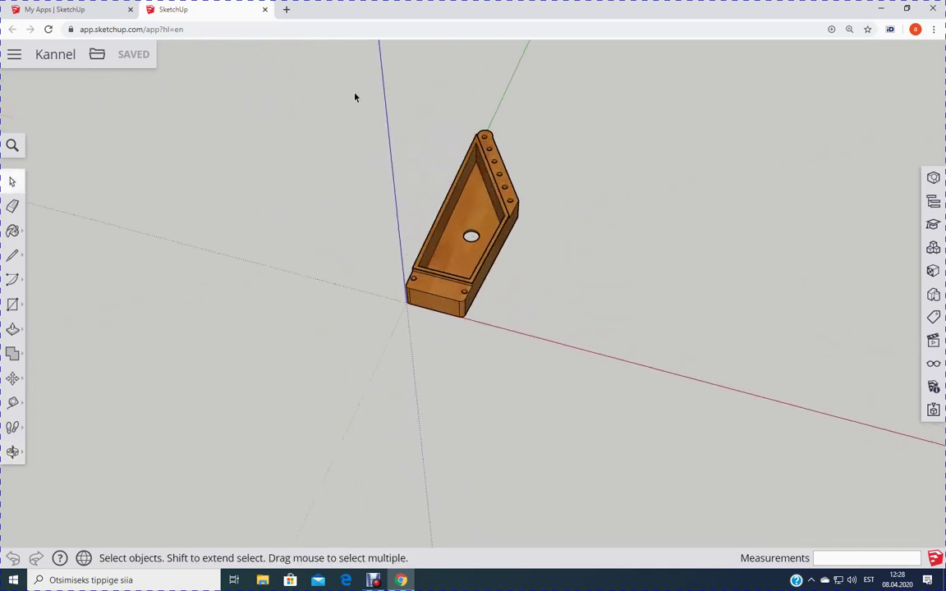
left_click(485, 346)
middle_click_drag(488, 441, 625, 350)
scroll(605, 330, "up", 2)
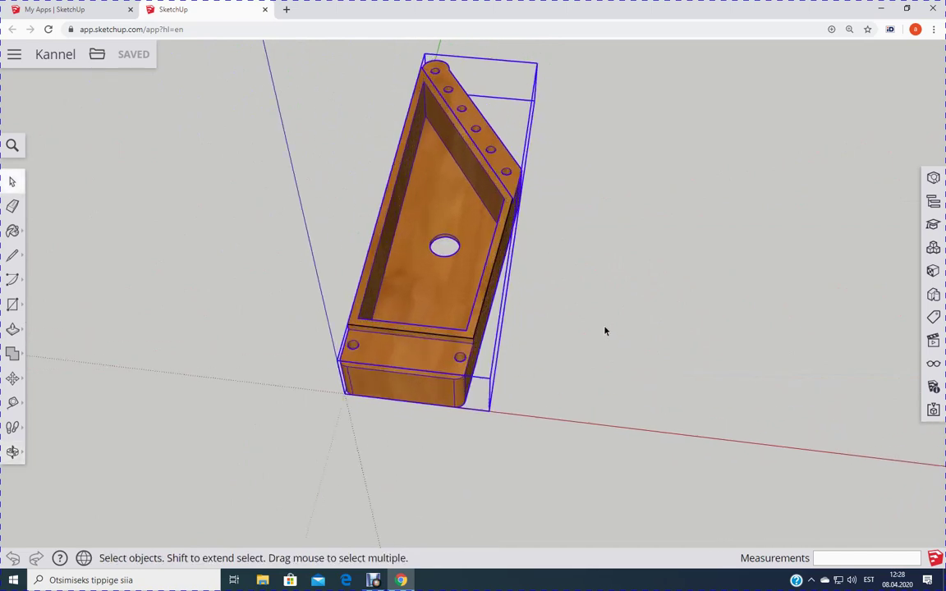
Trace the raised rim of the body's open cavity with the Line tool to close it with a four-sided face.
left_click(12, 254)
left_click(347, 323)
left_click(474, 328)
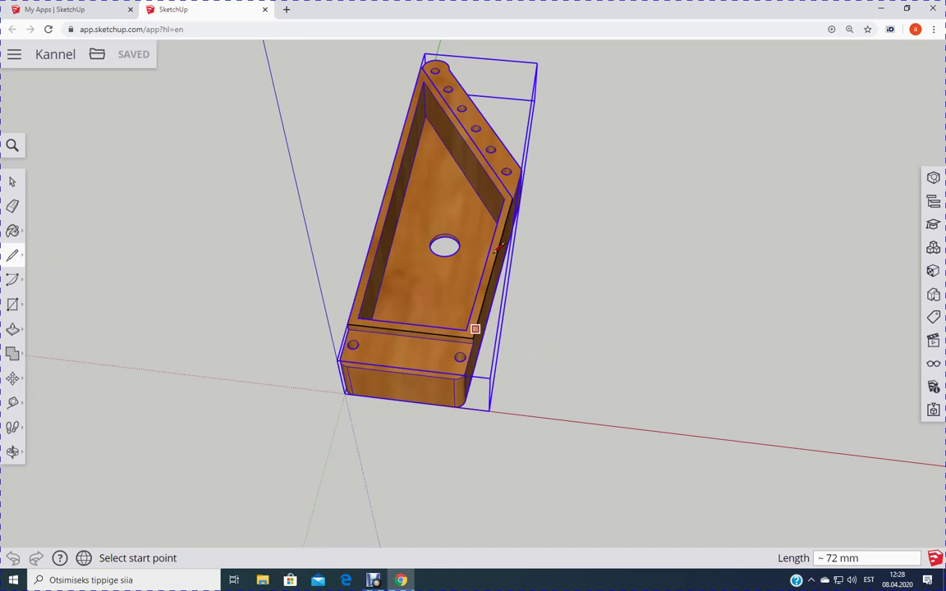
left_click(513, 197)
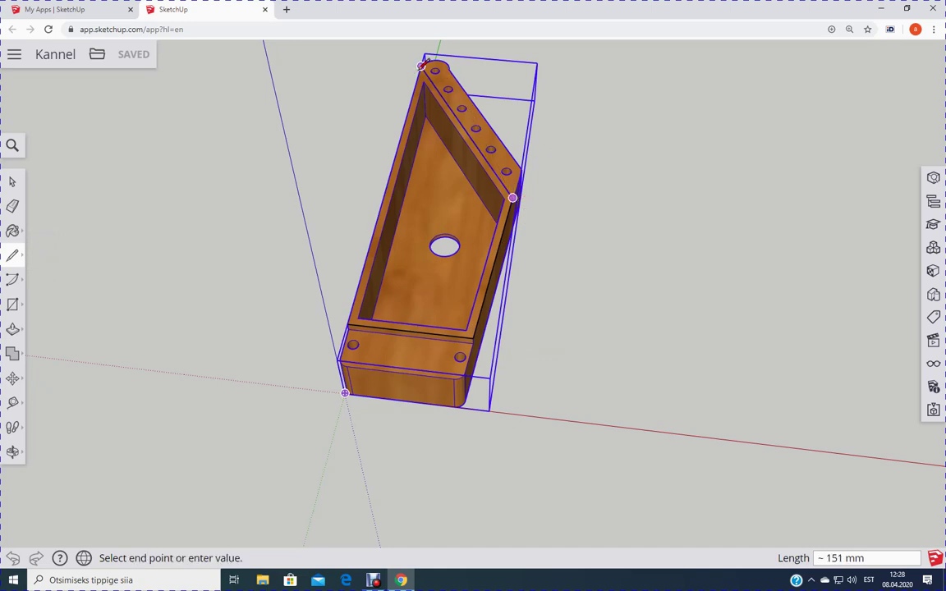
left_click(348, 323)
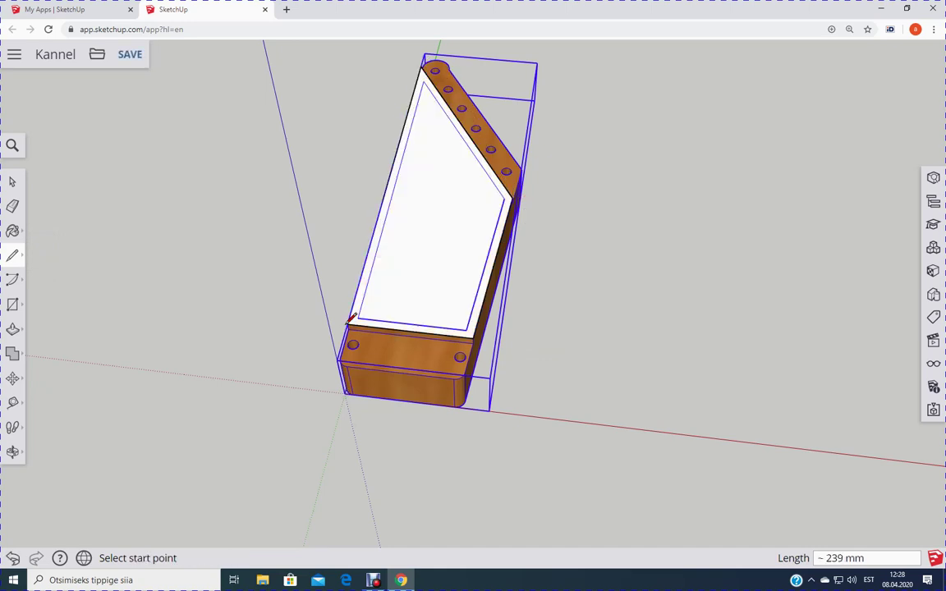
Extrude the new face covering the cavity 5 mm upward with Push/Pull.
left_click(12, 329)
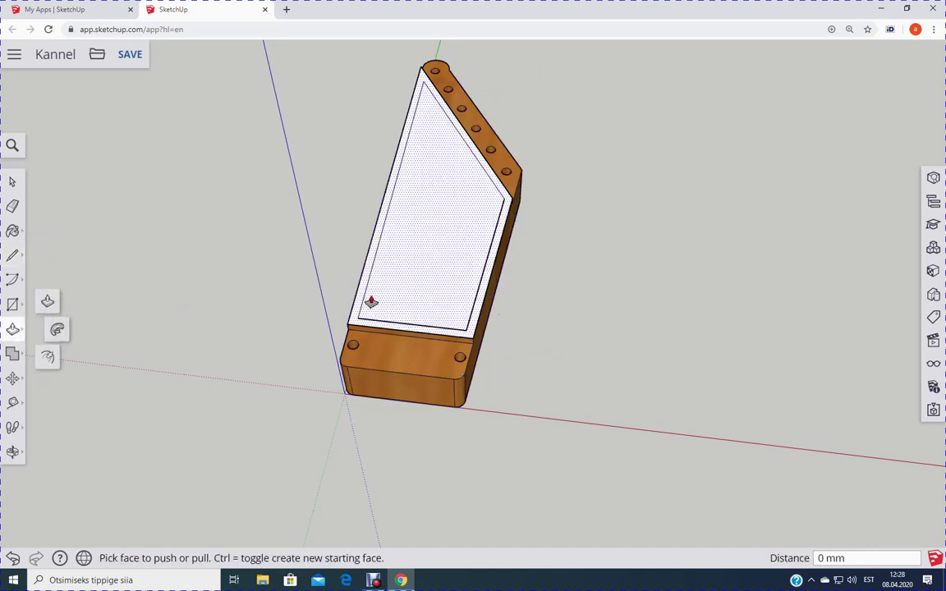
left_click(429, 304)
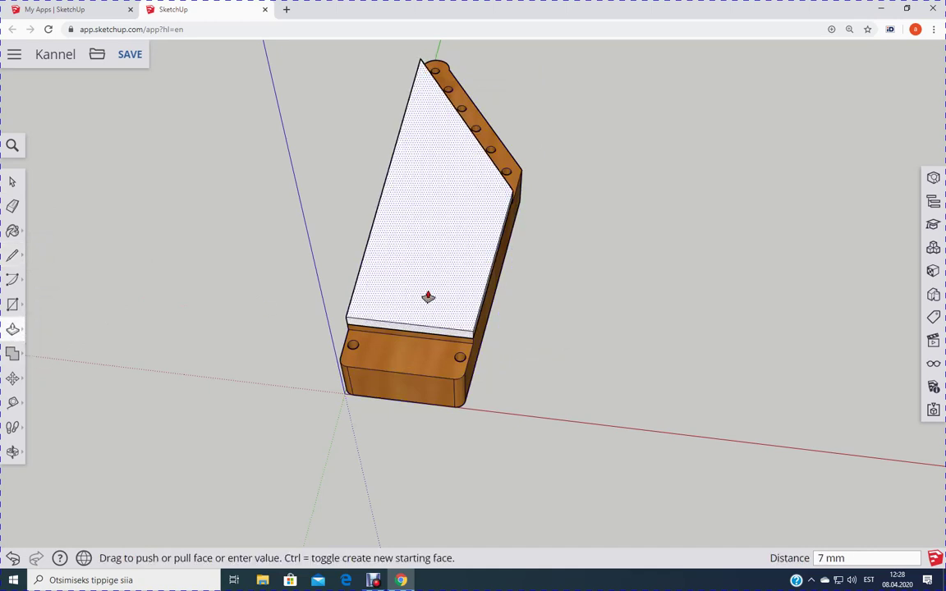
key("Return")
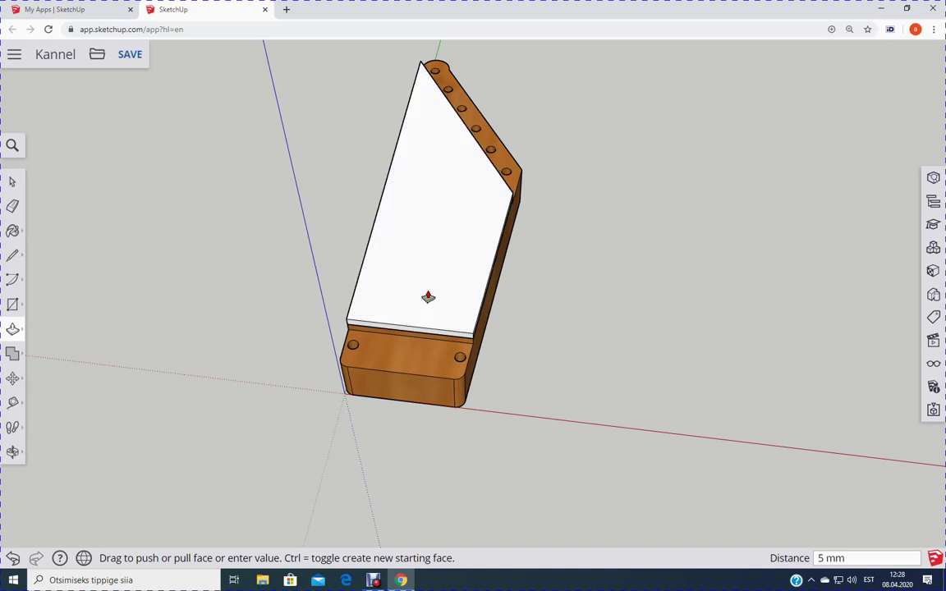
Select all faces and edges of the white cover plate and make them a group.
middle_click_drag(583, 283, 639, 220)
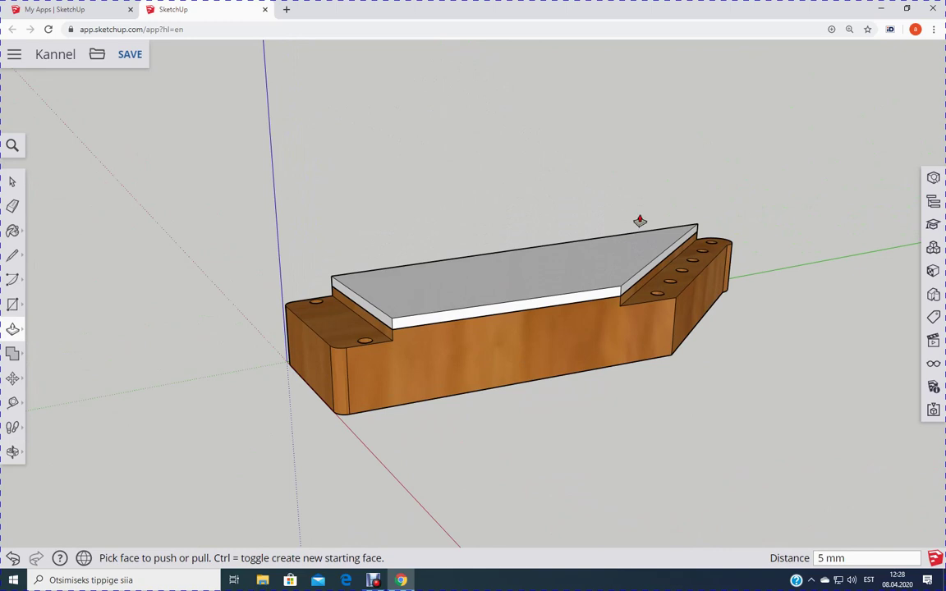
mouse_move(681, 402)
middle_mouse_down()
mouse_move(667, 403)
mouse_move(686, 403)
middle_mouse_up()
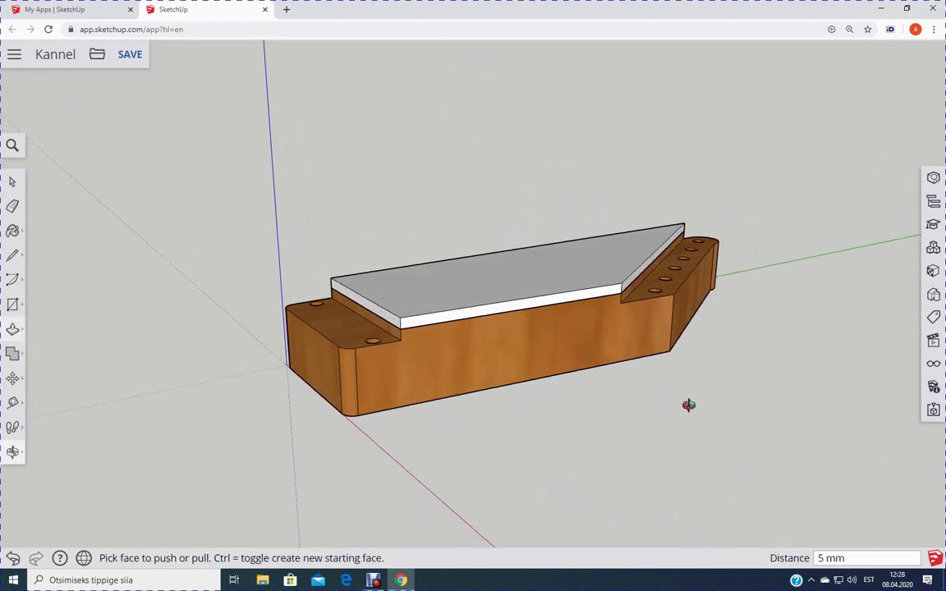
left_click(12, 181)
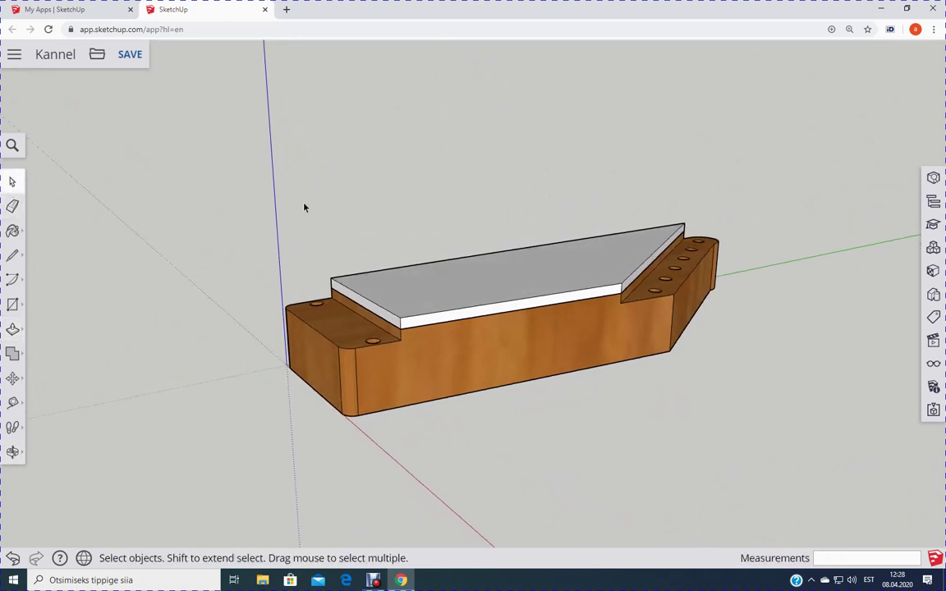
left_click_drag(303, 235, 703, 339)
left_click(711, 203)
left_click_drag(310, 220, 695, 332)
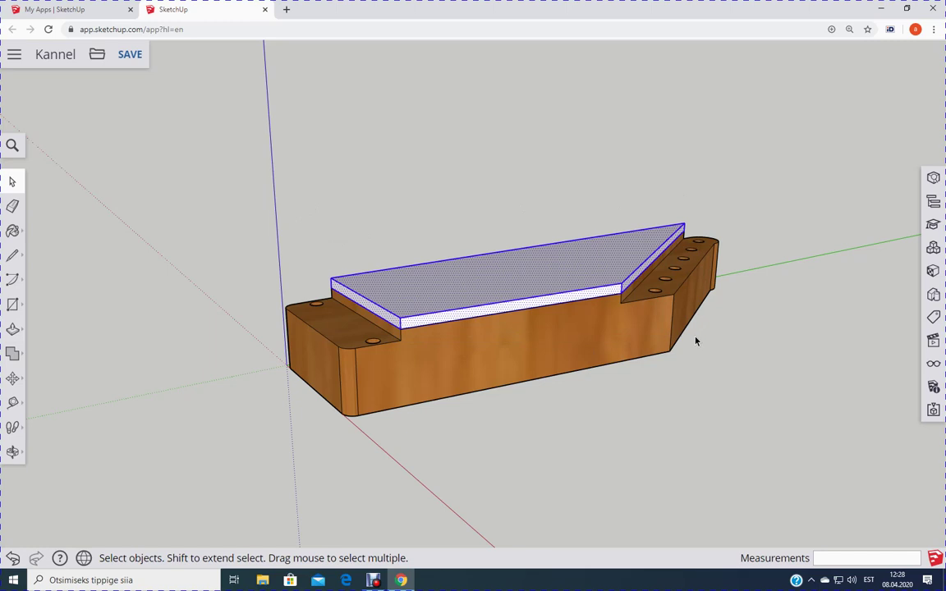
right_click(496, 287)
left_click(544, 460)
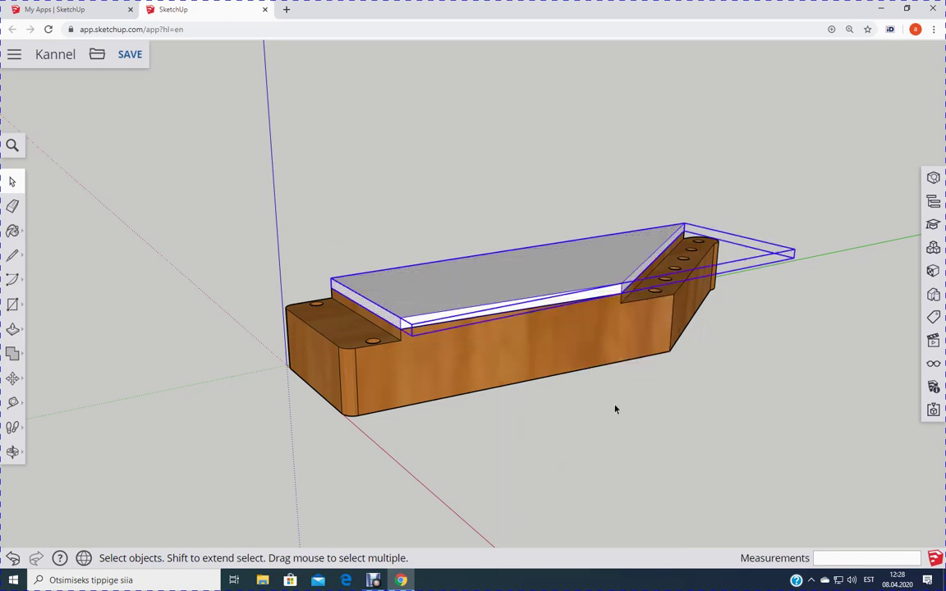
Paint the cover plate group with the Wood Bamboo Medium material.
left_click(13, 229)
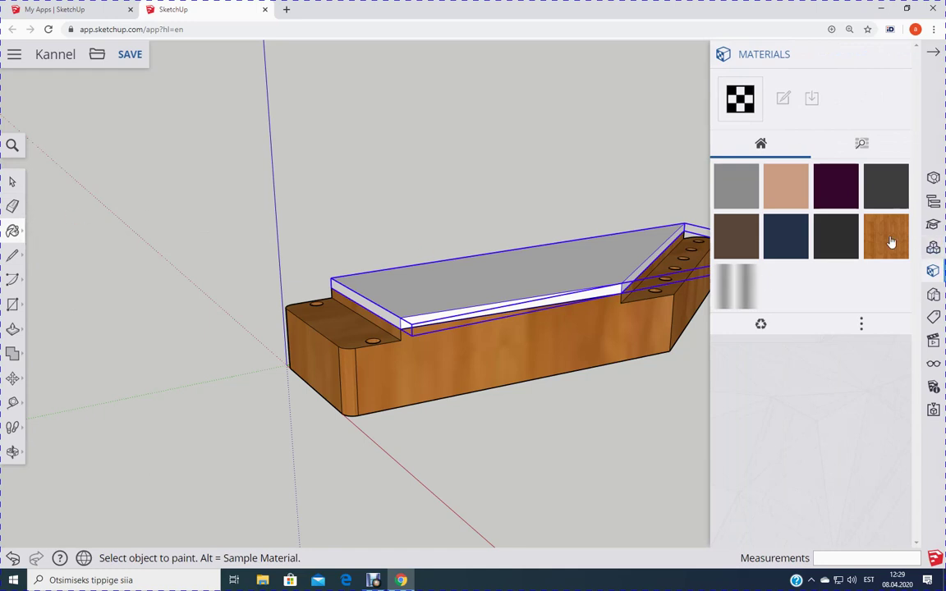
left_click(890, 242)
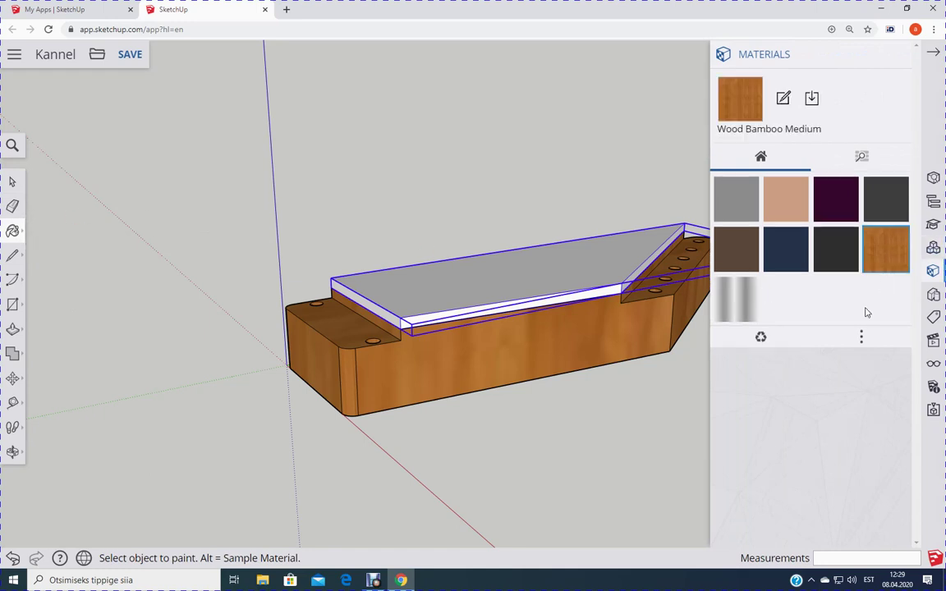
left_click(558, 272)
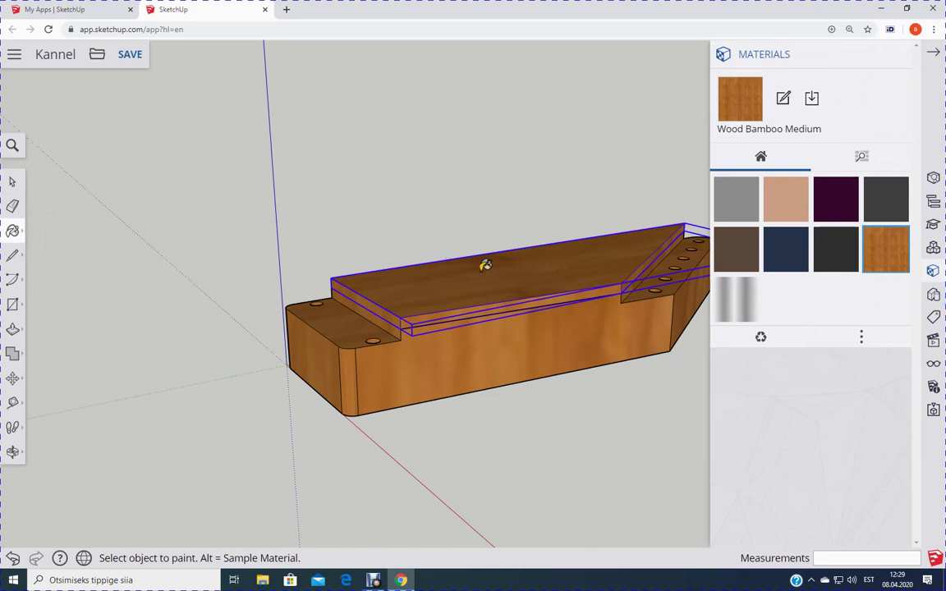
left_click(12, 181)
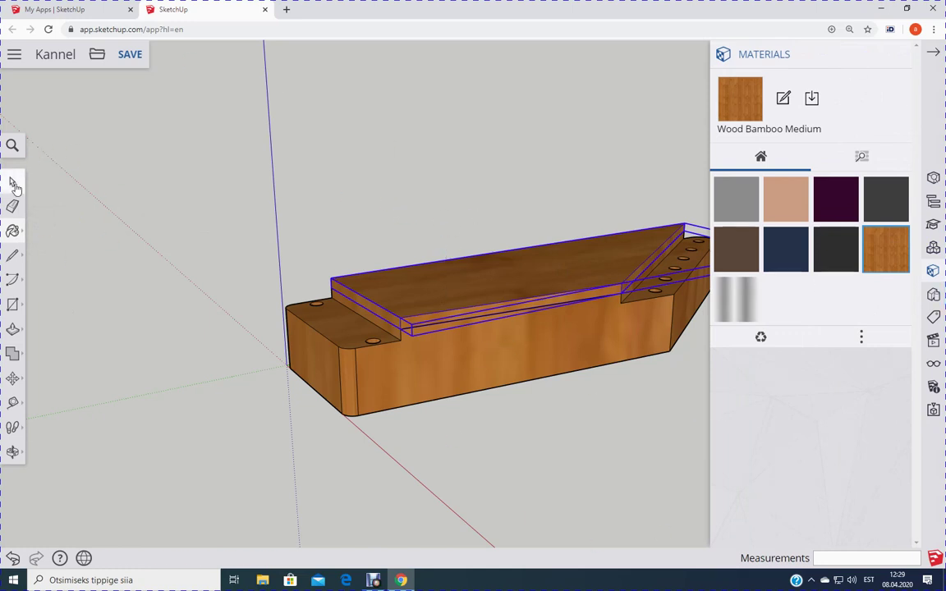
Select both the body and the cover plate and combine them into one group.
middle_click_drag(135, 344, 438, 478)
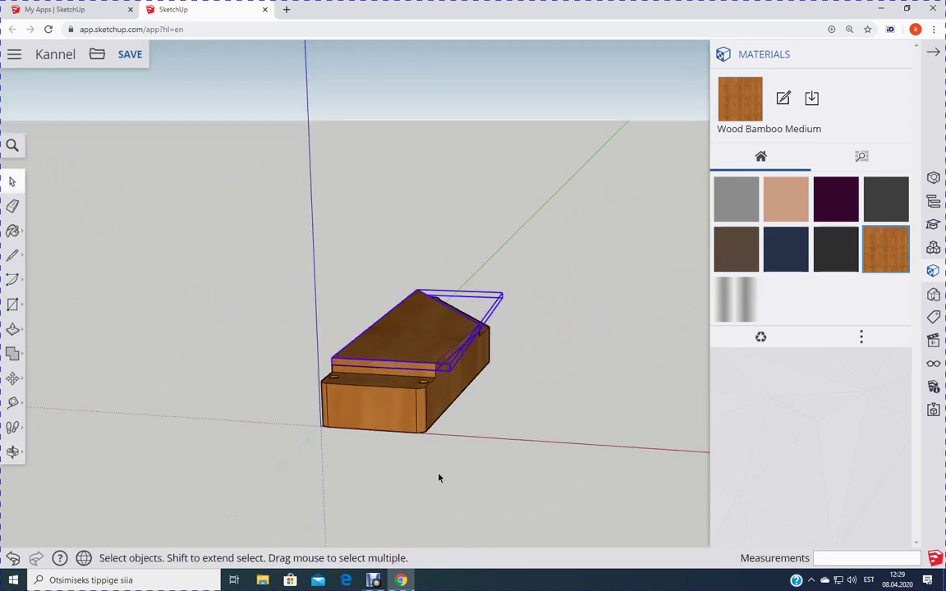
scroll(433, 480, "up", 2)
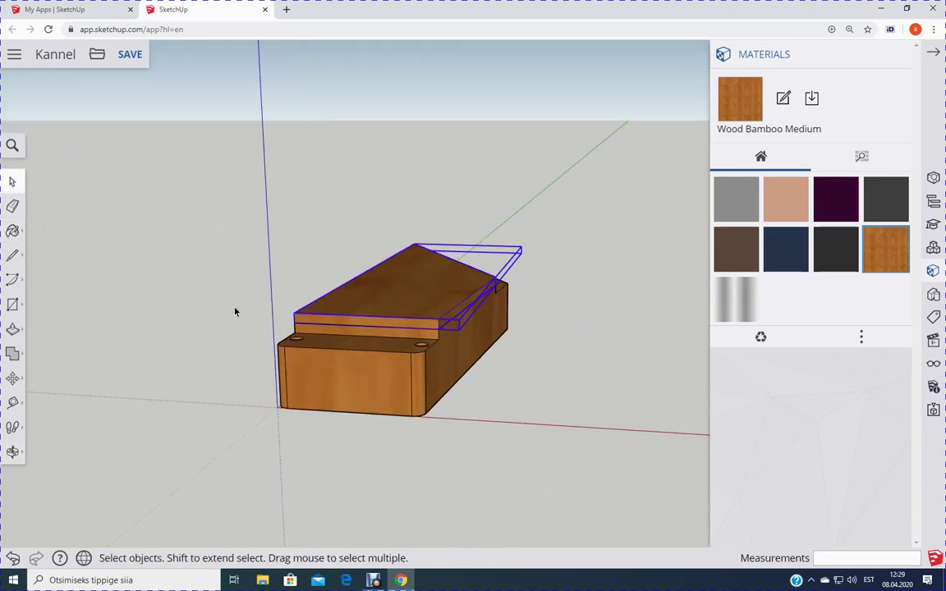
scroll(238, 472, "down", 2)
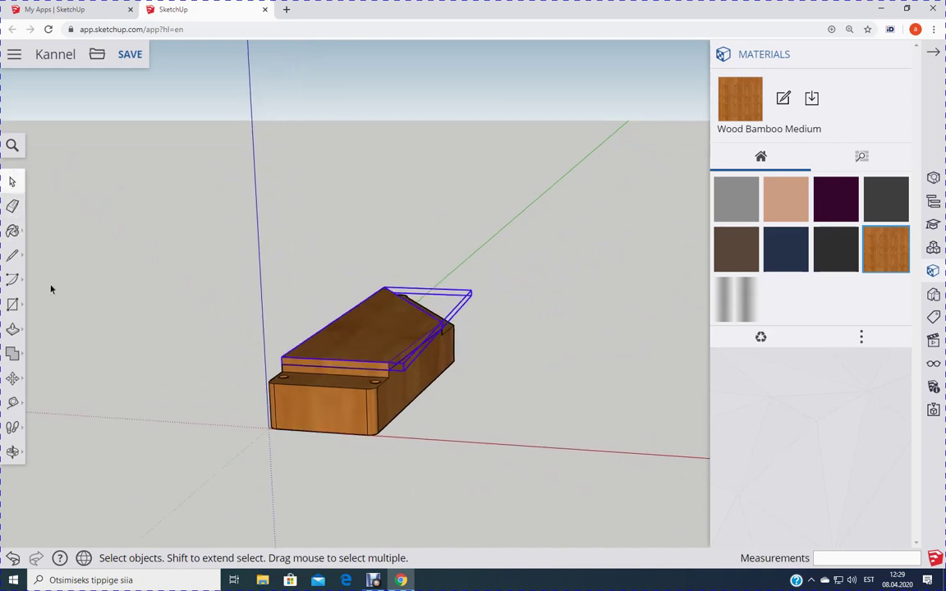
left_click_drag(210, 222, 552, 507)
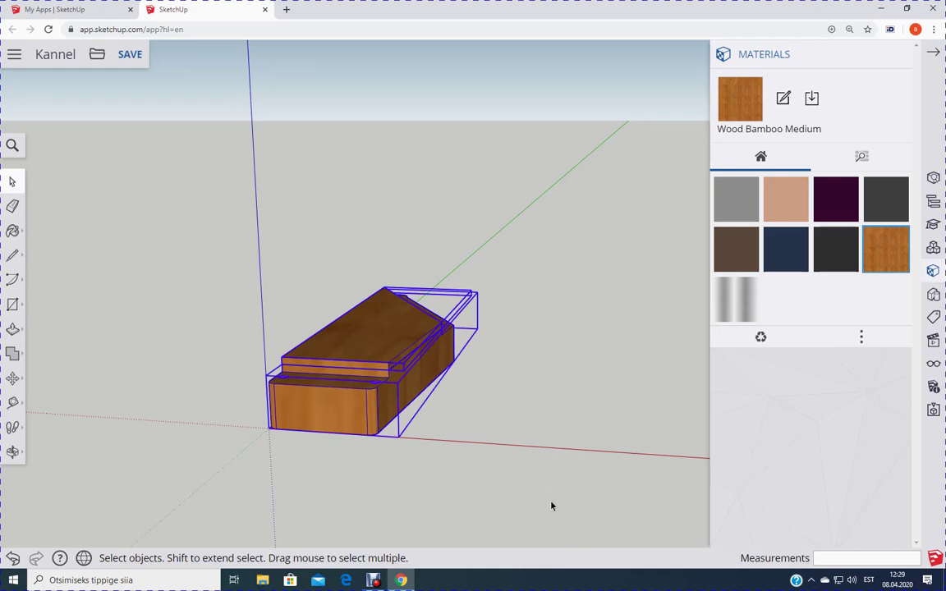
right_click(329, 408)
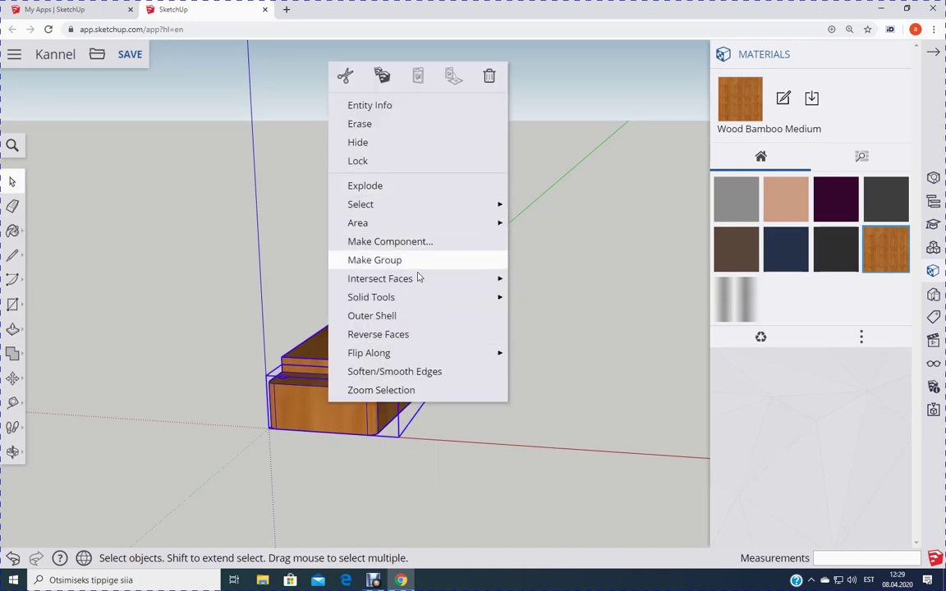
mouse_move(416, 213)
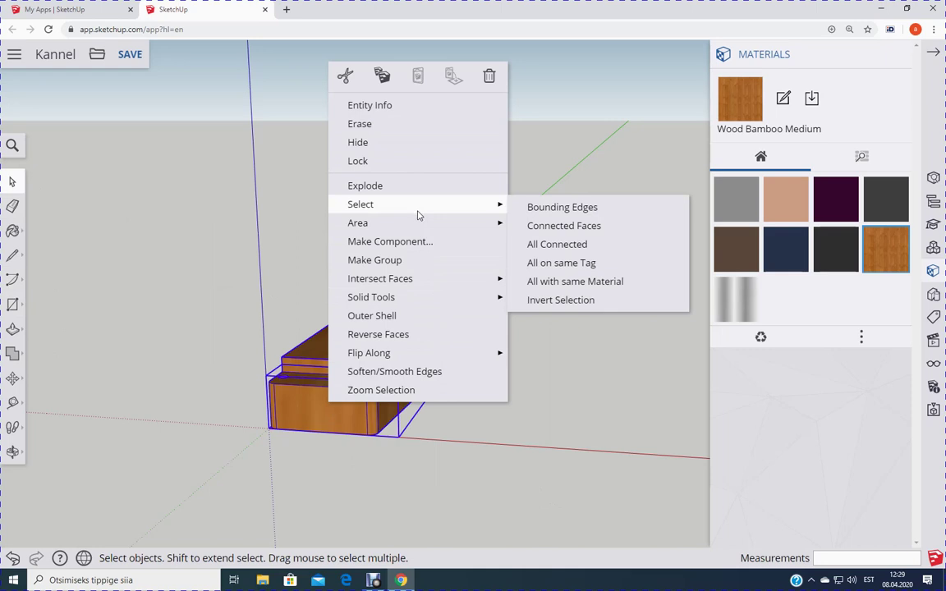
left_click(595, 418)
left_click_drag(202, 196, 517, 498)
right_click(377, 335)
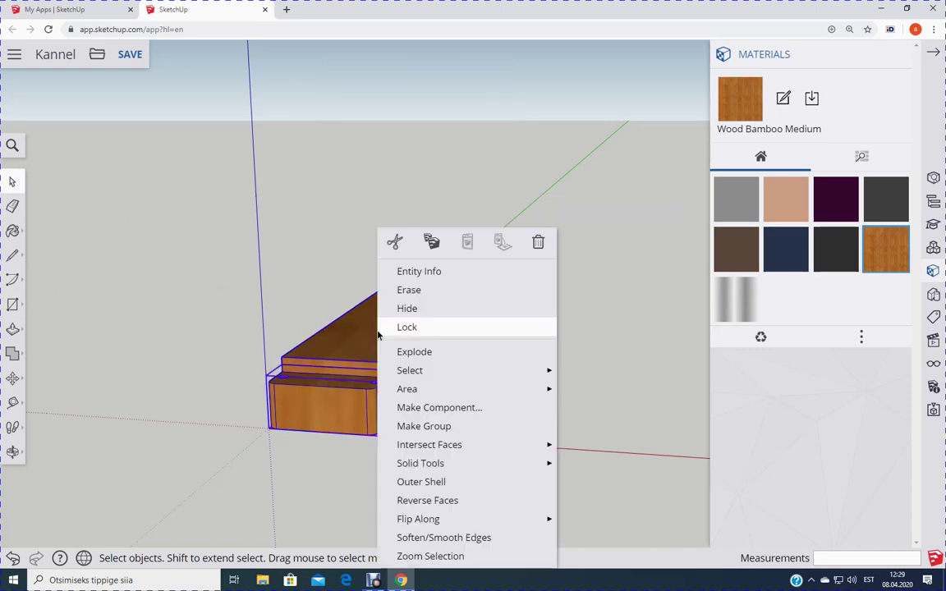
left_click(450, 430)
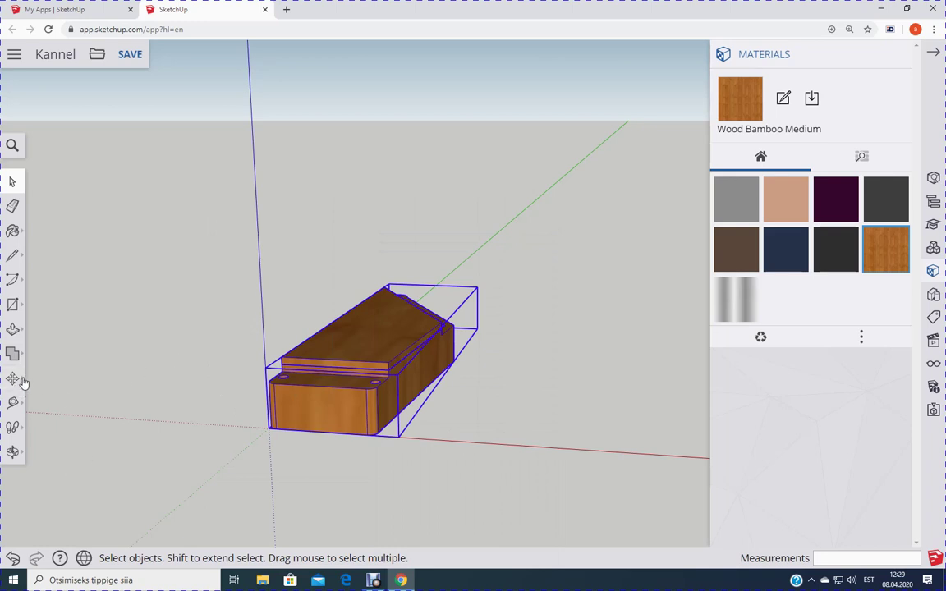
Rotate the grouped instrument 180 degrees about its lengthwise direction, around a point on the front face's top edge.
left_click(14, 379)
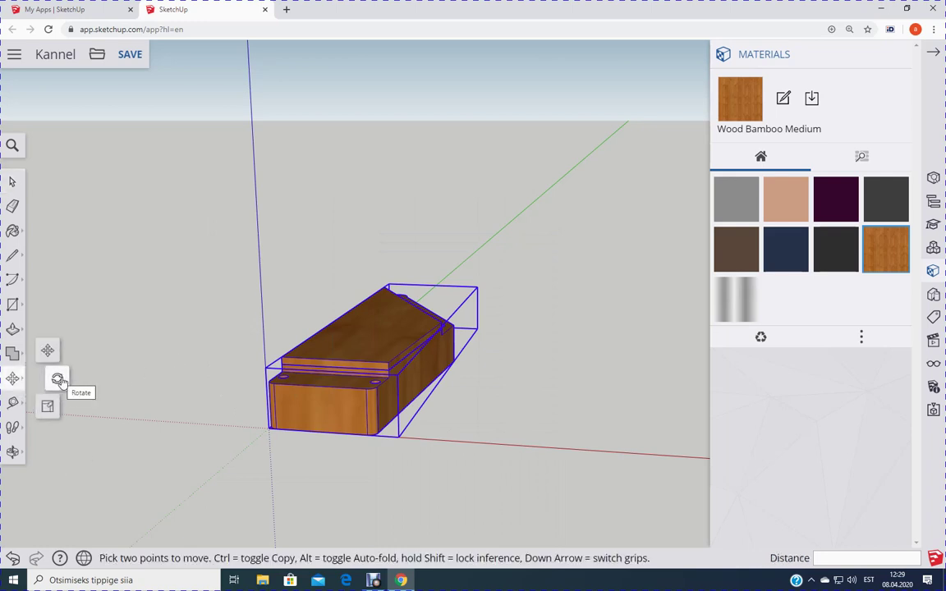
left_click(58, 380)
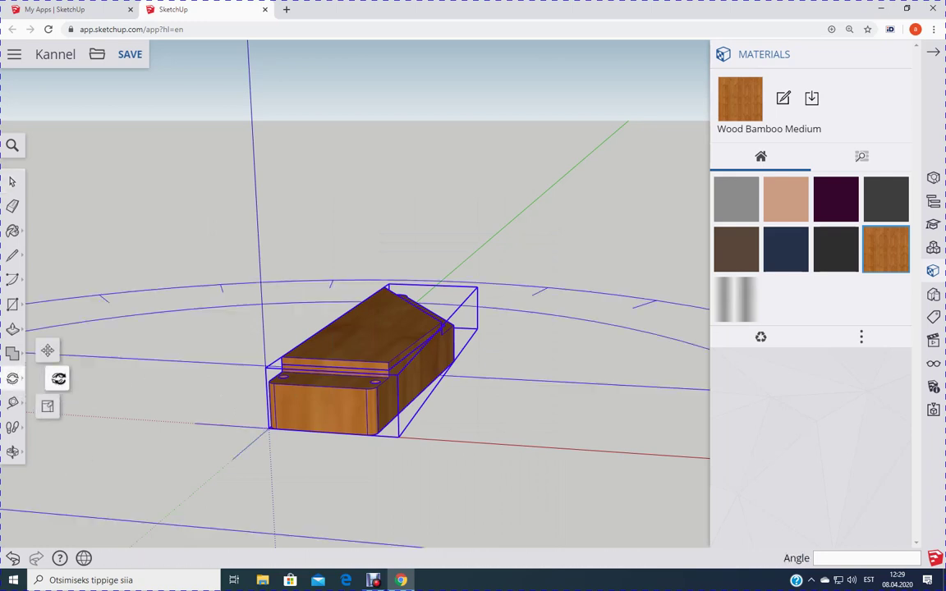
left_click(319, 385)
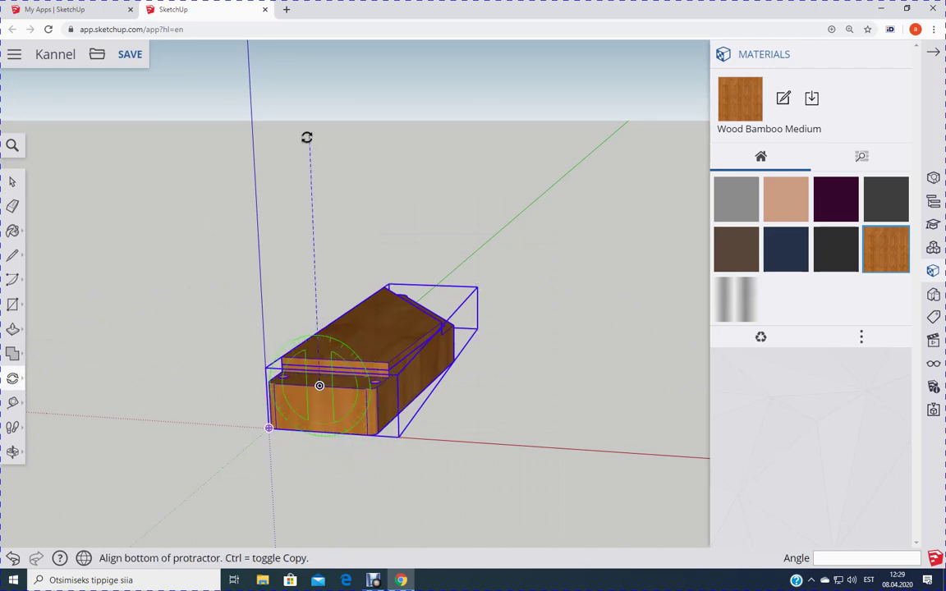
left_click(306, 137)
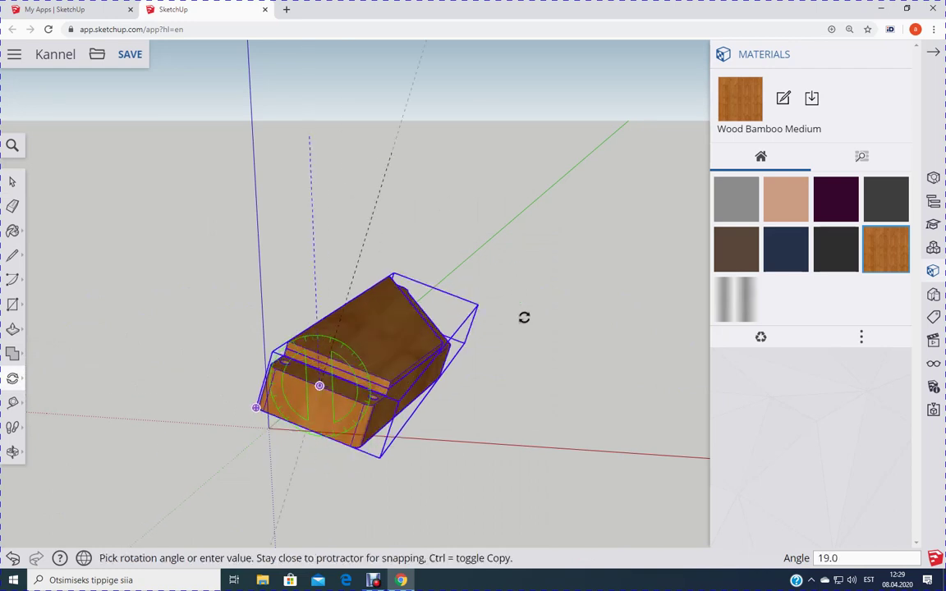
left_click(319, 504)
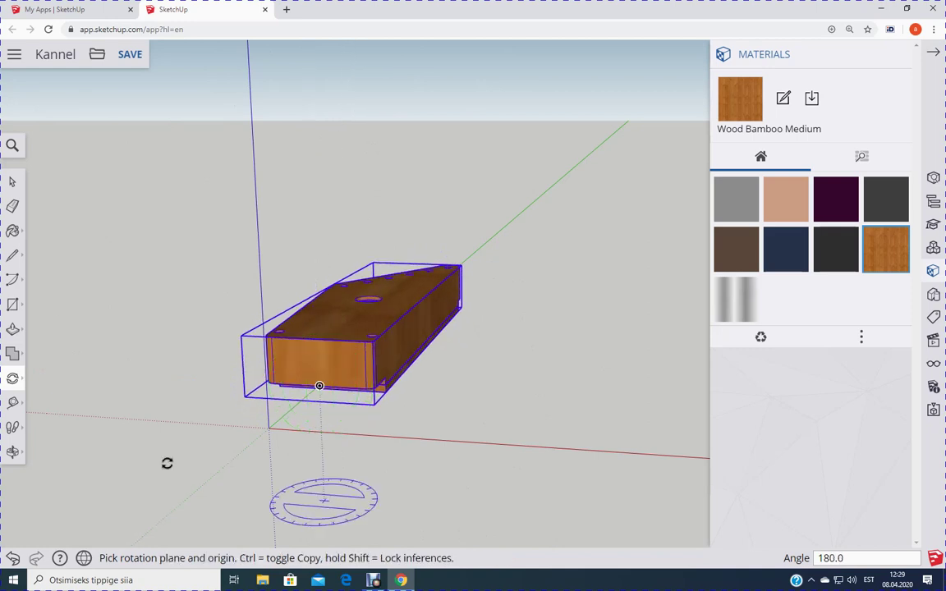
Move the flipped instrument so its bounding box's lower front corner sits on the origin.
mouse_move(14, 378)
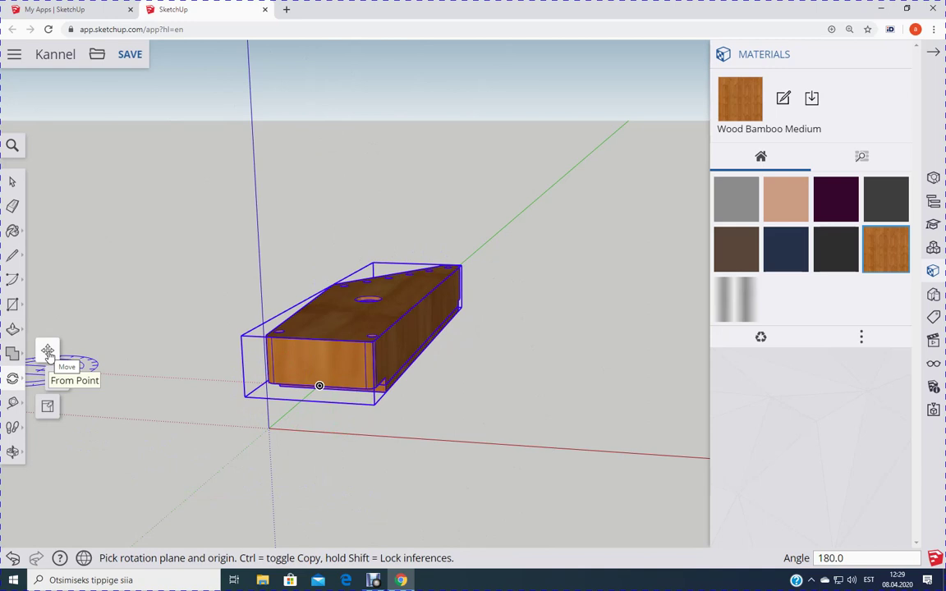
left_click(48, 352)
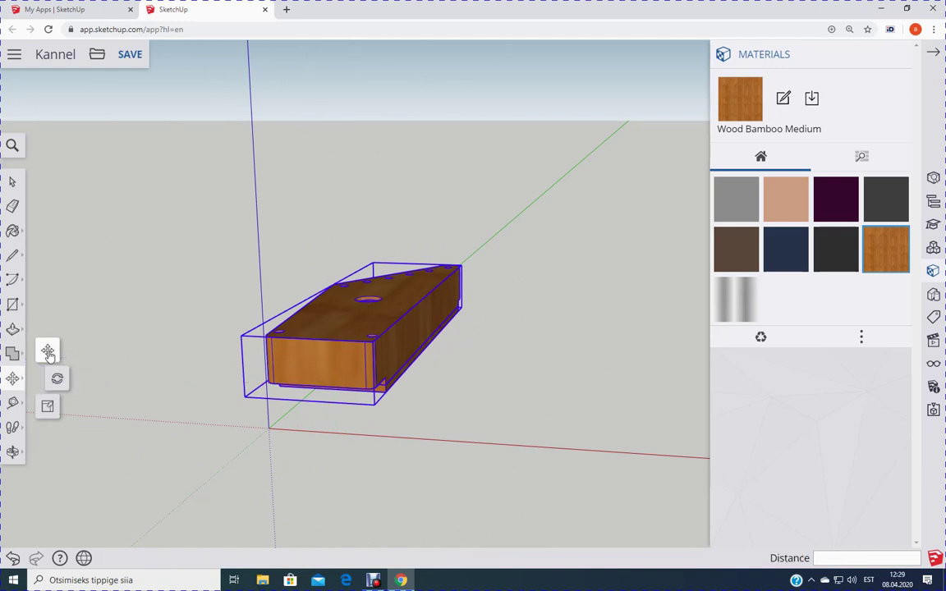
left_click(243, 398)
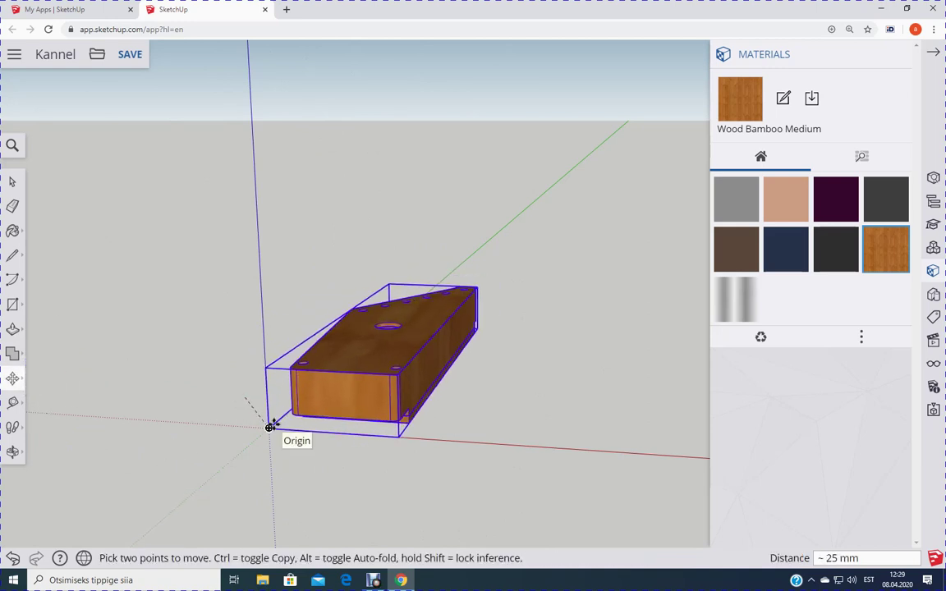
left_click(270, 427)
key("o")
left_click_drag(563, 422, 371, 505)
middle_click_drag(371, 505, 540, 512)
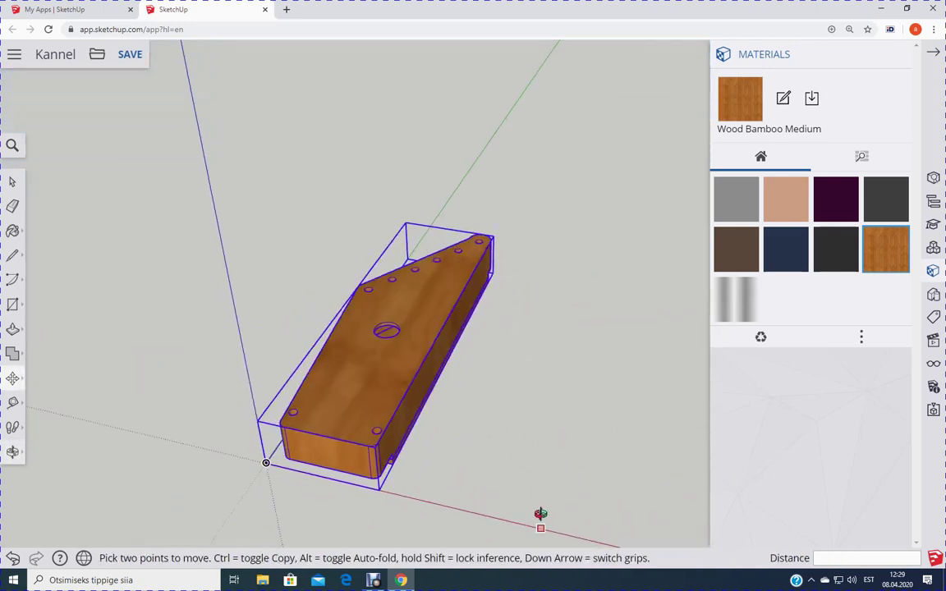
Inspect the instrument's placement on the origin from several angles and distances.
scroll(540, 513, "down", 3)
scroll(324, 476, "up", 2)
scroll(298, 450, "down", 4)
scroll(413, 514, "up", 3)
scroll(414, 514, "down", 2)
scroll(289, 443, "down", 2)
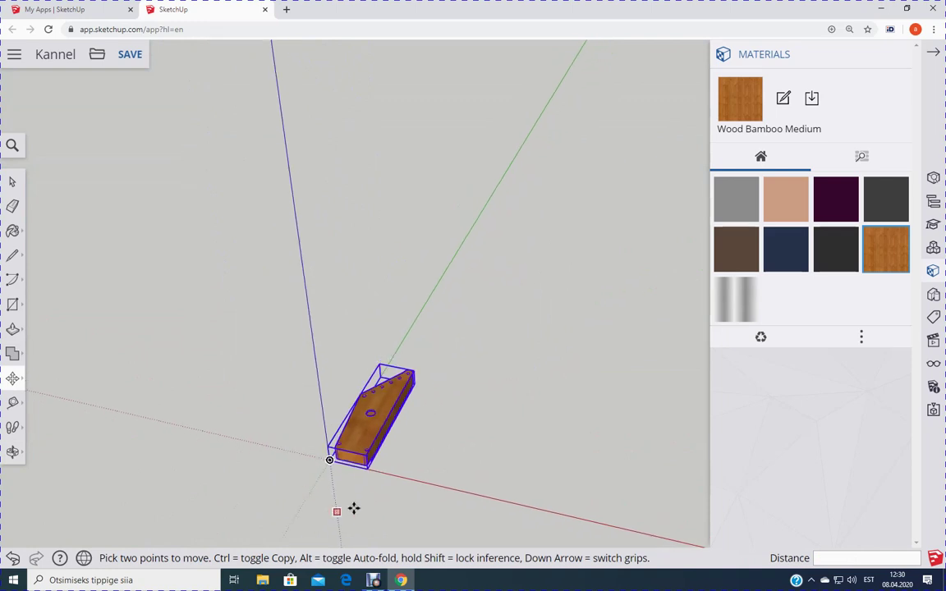
scroll(413, 508, "up", 3)
scroll(428, 528, "up", 1)
middle_click_drag(362, 506, 369, 402)
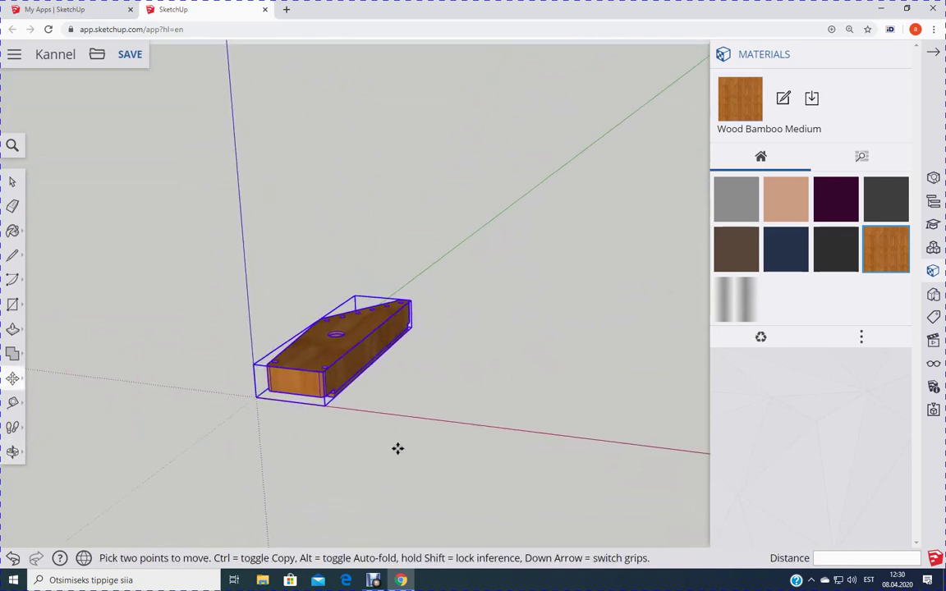
middle_click_drag(365, 465, 422, 454)
scroll(550, 484, "down", 2)
scroll(477, 496, "up", 2)
scroll(477, 496, "up", 2)
scroll(476, 496, "down", 1)
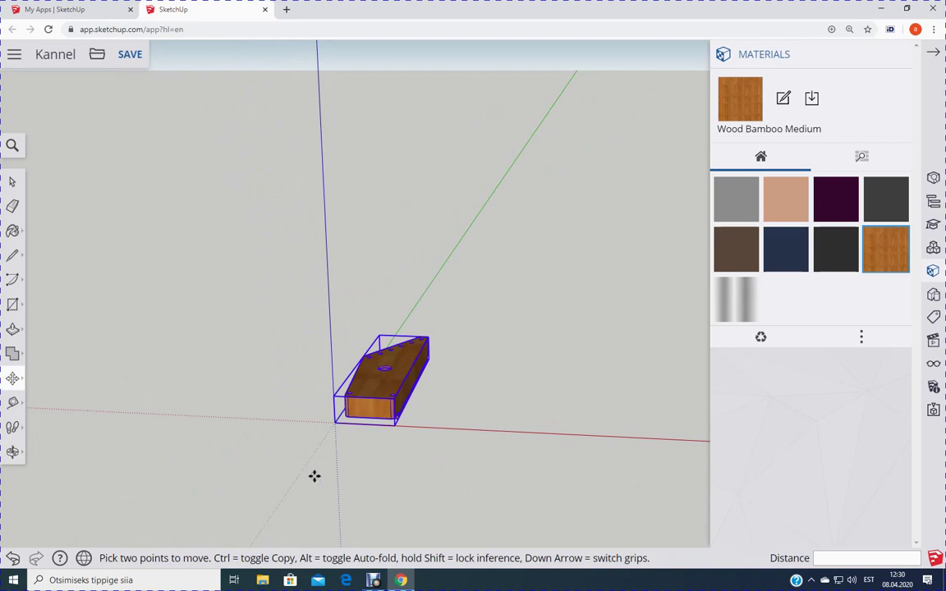
Draw an upright three-sided frame outline beside the instrument: 400 mm up from the red axis, 610 mm along red, then back down to the axis.
left_click(14, 256)
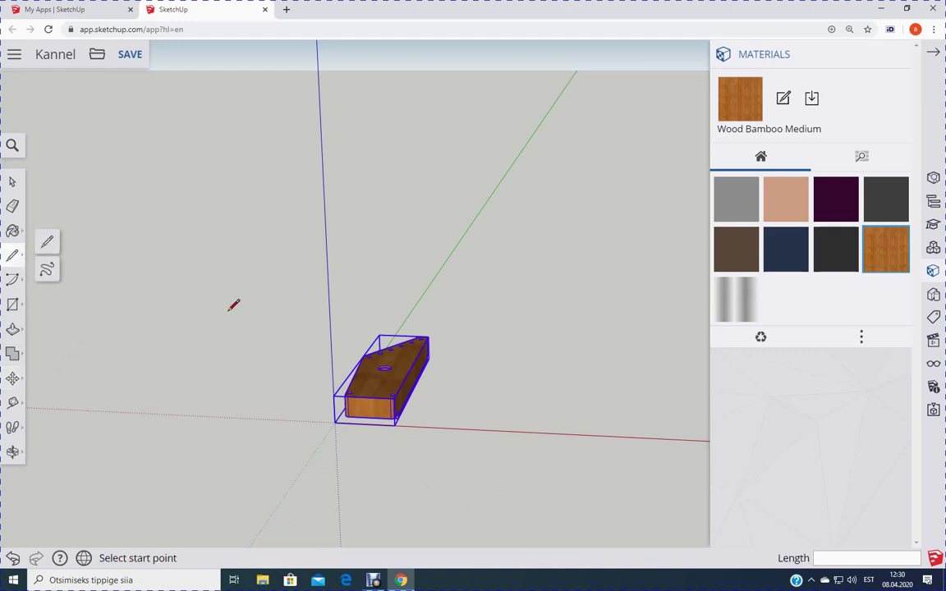
left_click(474, 428)
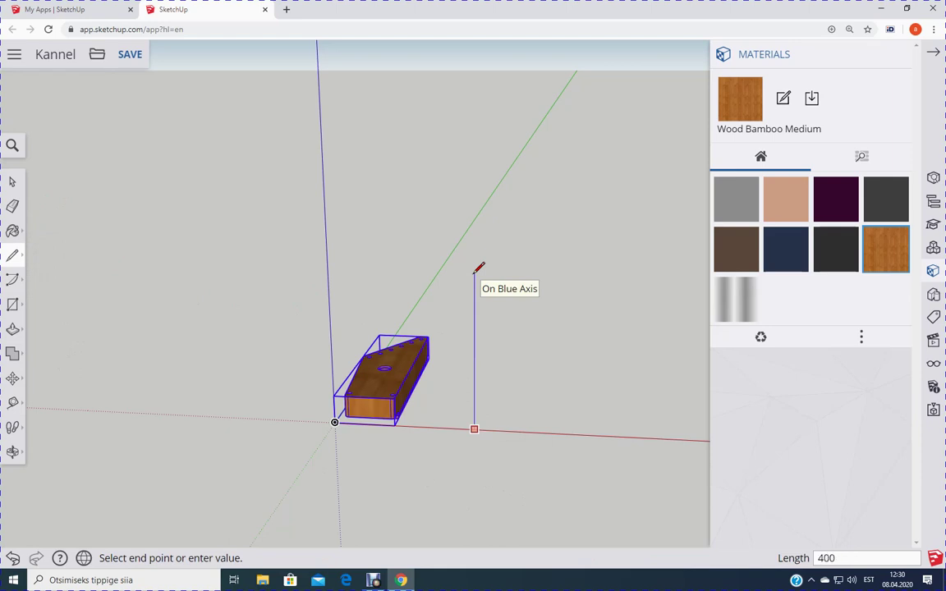
type("400")
key("Return")
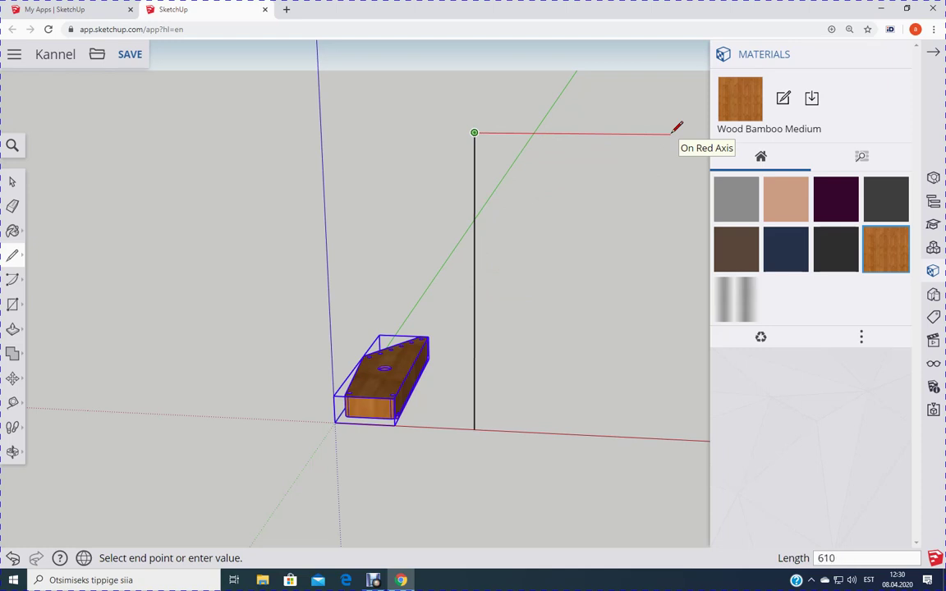
key("Return")
scroll(410, 408, "down", 4)
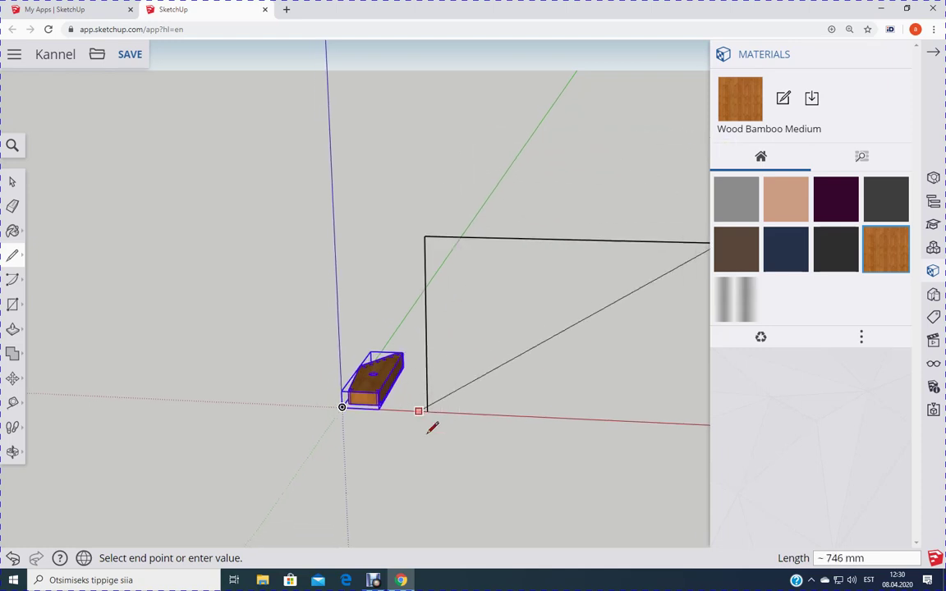
left_click(664, 424)
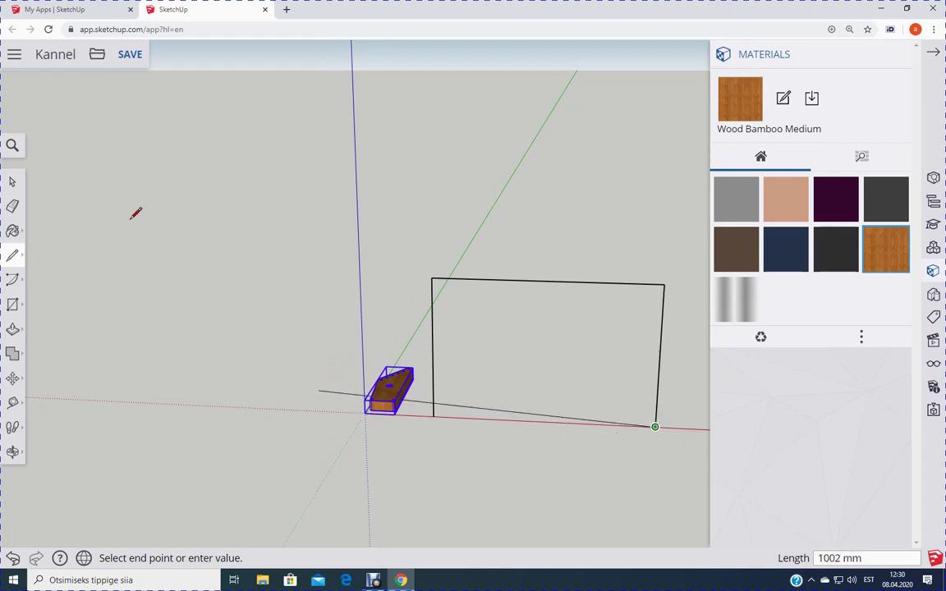
Place guide lines 50 mm inside the frame outline's left, top and right edges with the Tape Measure.
left_click(14, 402)
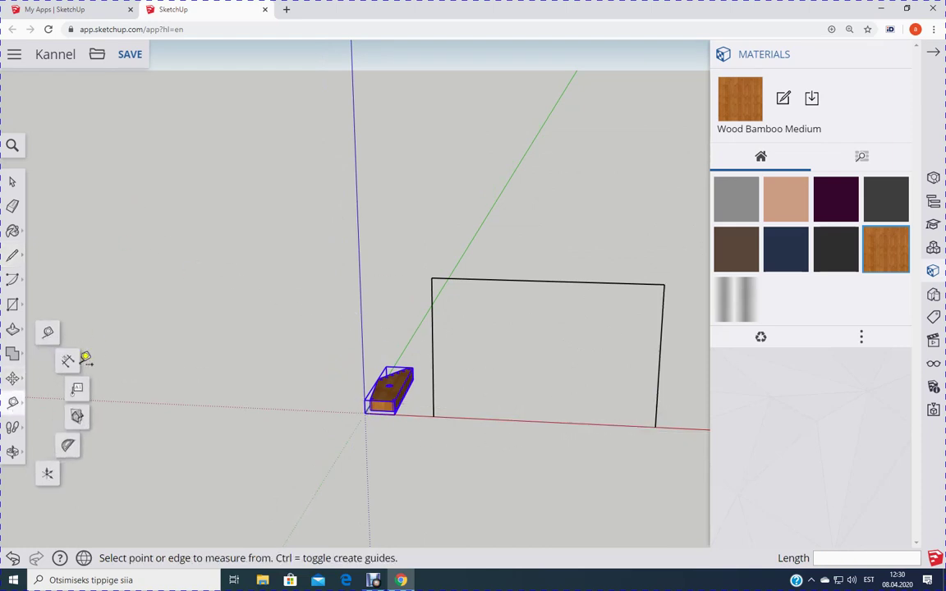
left_click(433, 331)
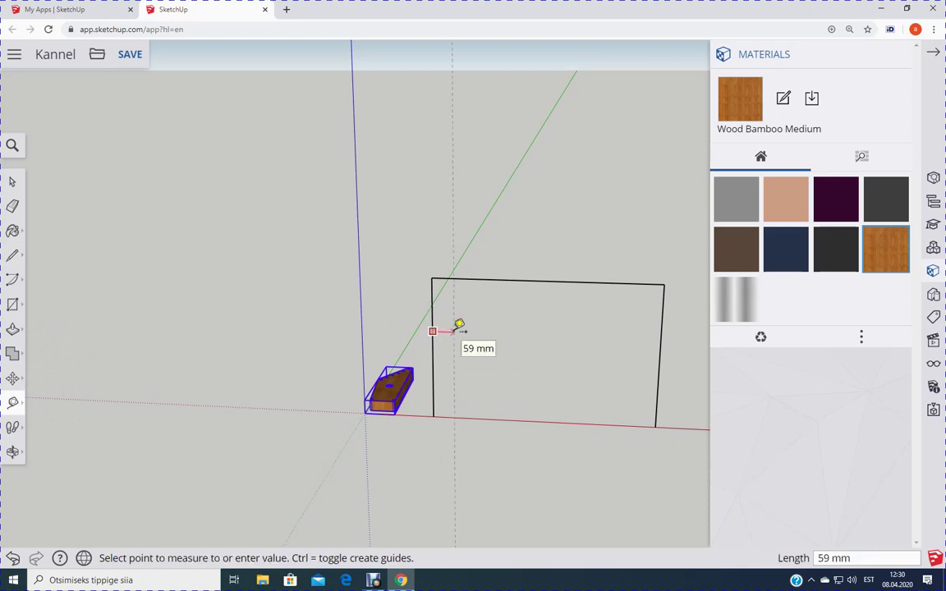
left_click(459, 326)
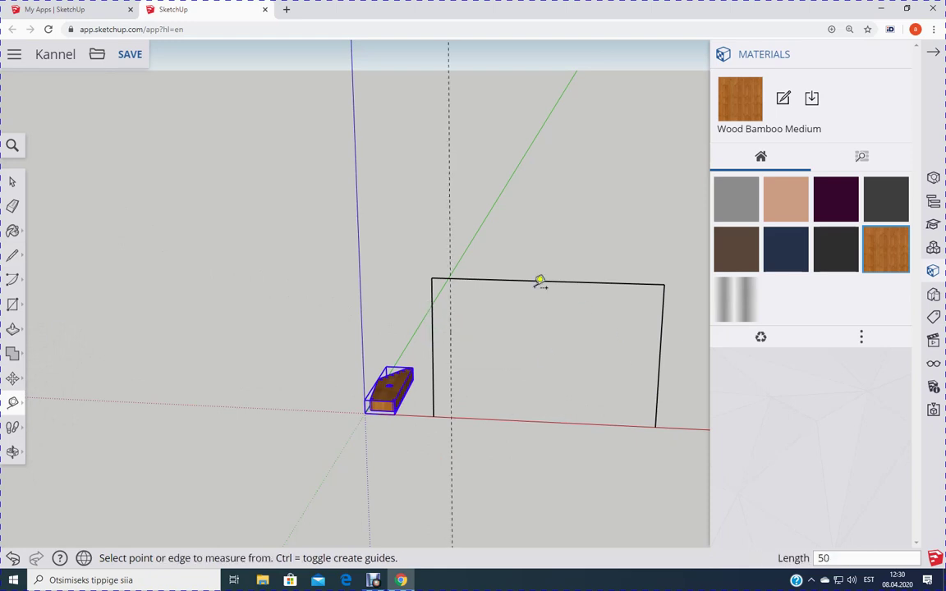
left_click(496, 279)
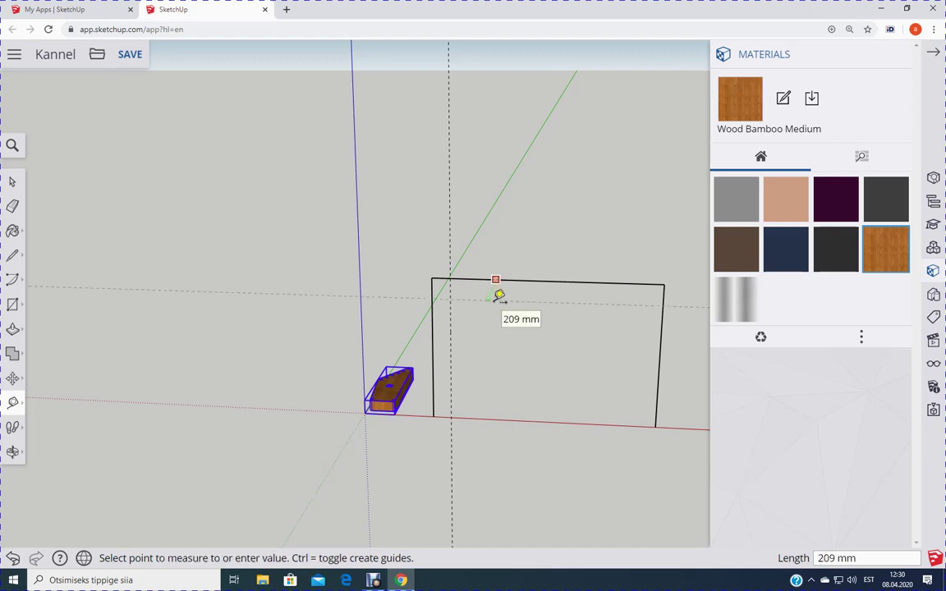
mouse_move(520, 295)
middle_mouse_down()
mouse_move(517, 226)
mouse_move(524, 277)
middle_mouse_up()
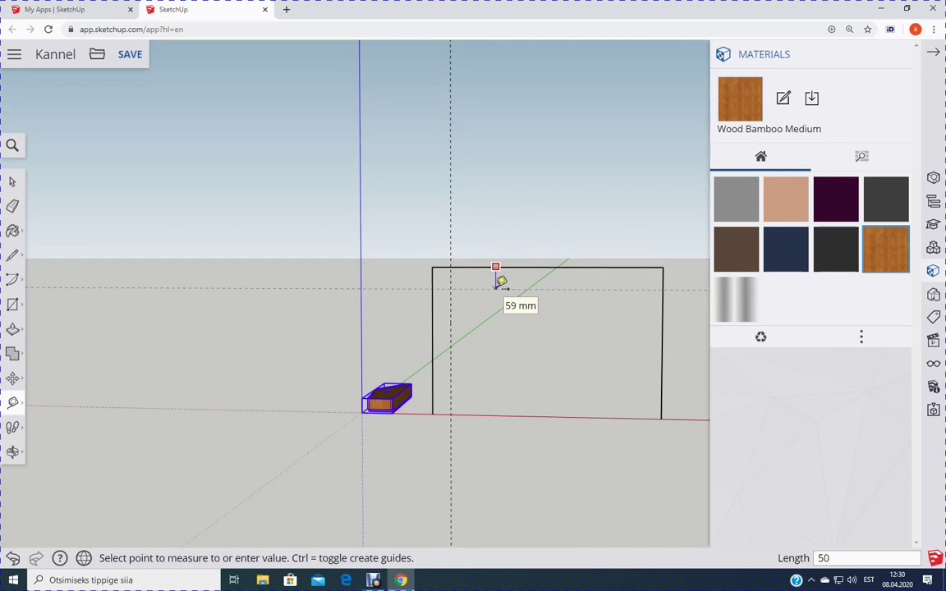
left_click(501, 282)
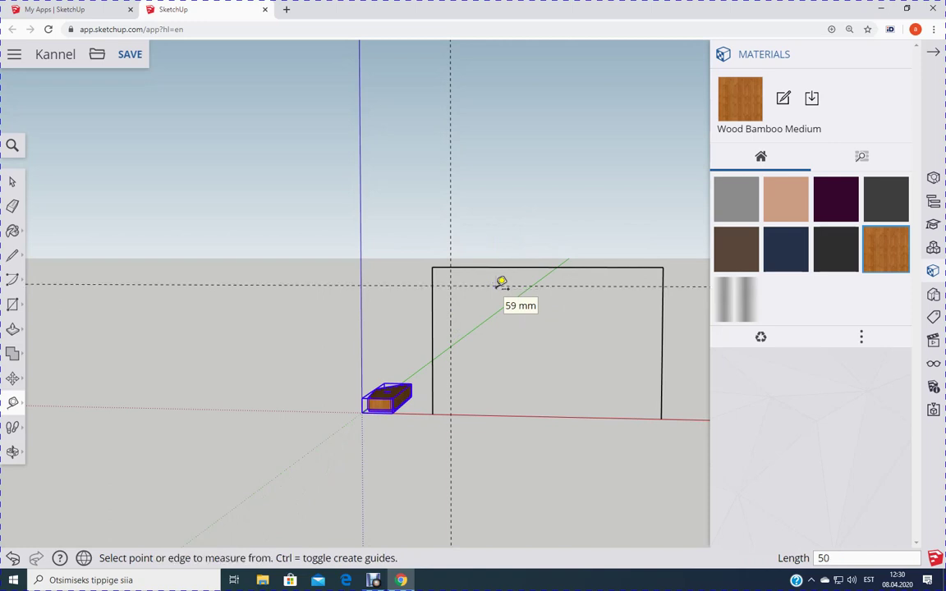
left_click(662, 327)
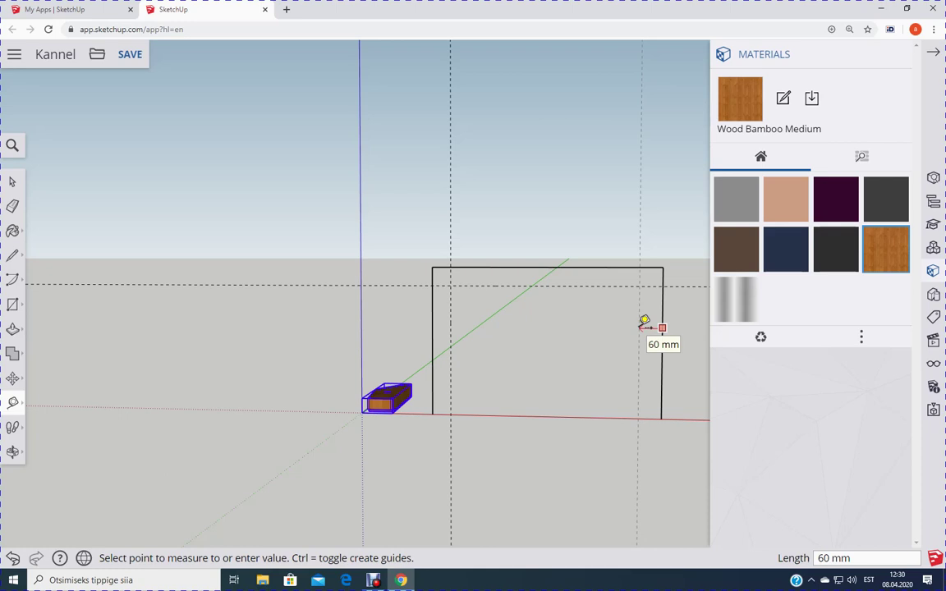
left_click(643, 322)
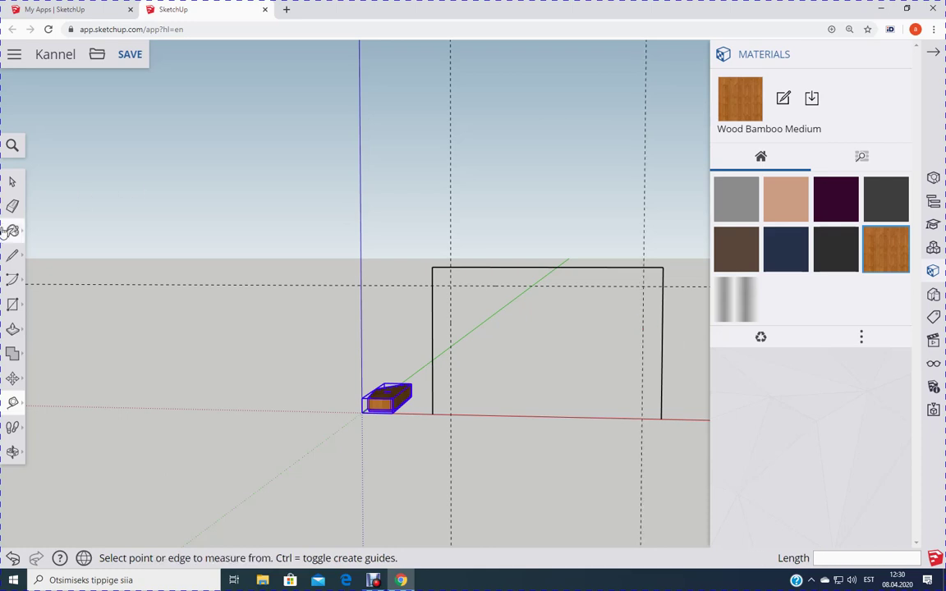
Round both upper corners of the frame outline with 50 mm radius arcs where the guides cross it, and erase the three guides.
left_click(15, 281)
left_click(62, 266)
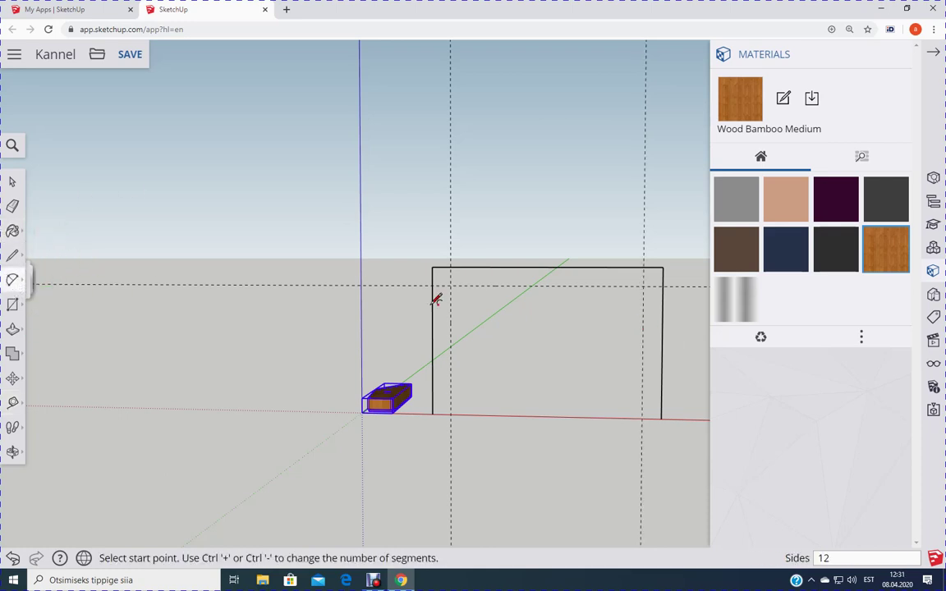
left_click(432, 285)
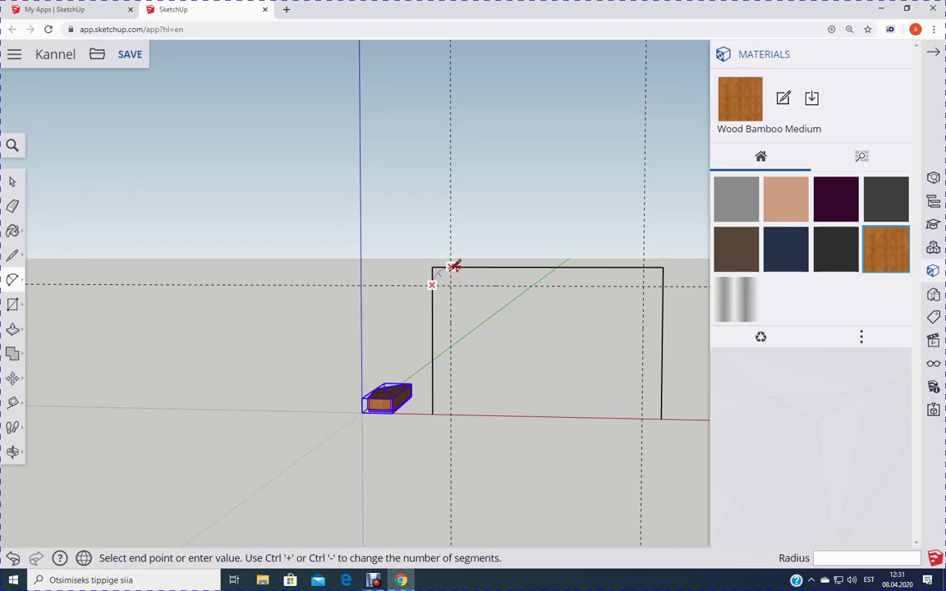
left_click(452, 267)
left_click(644, 267)
left_click(662, 277)
double_click(663, 278)
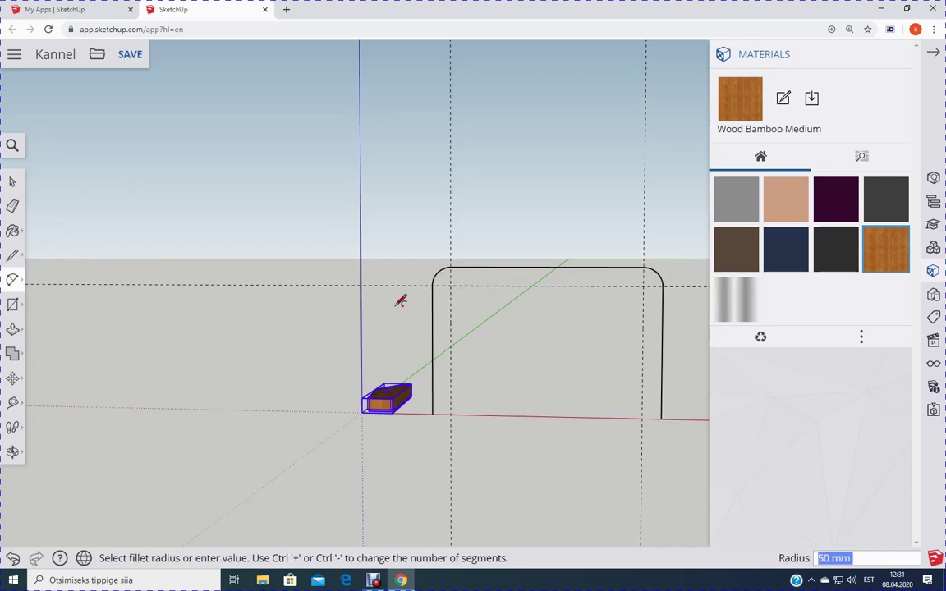
left_click(13, 206)
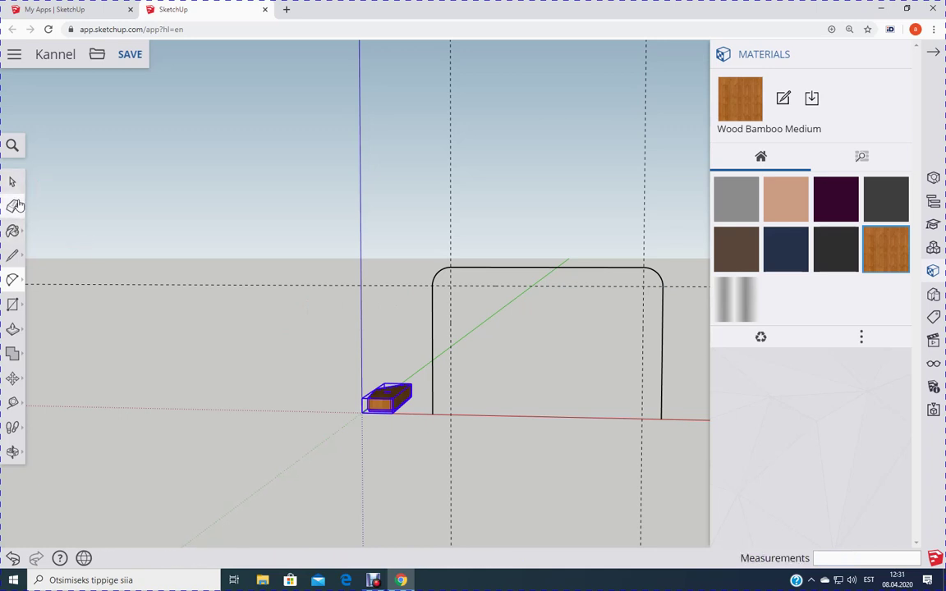
left_click(451, 193)
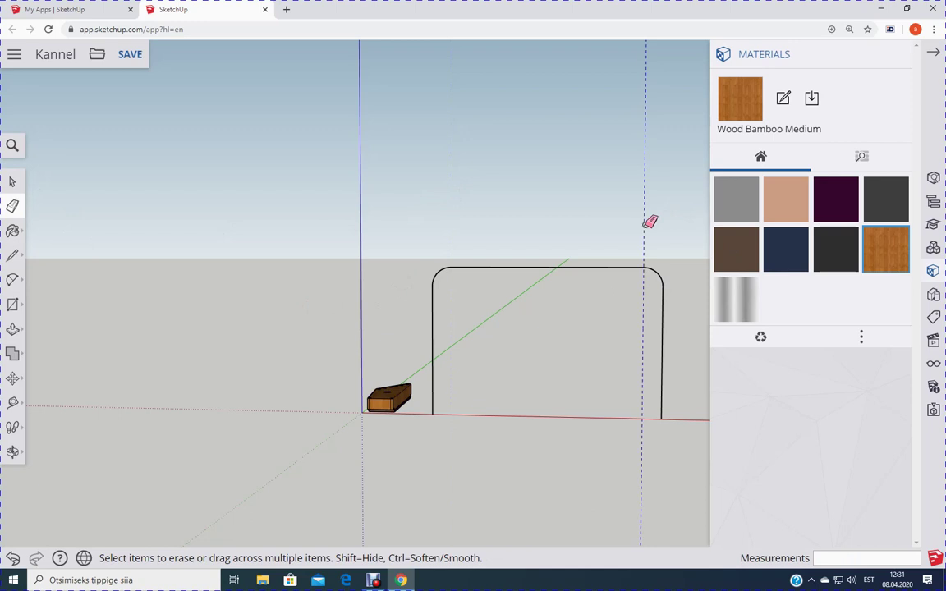
Draw a flat circle of 31 mm radius centred on the lower end of the frame's right leg.
scroll(624, 458, "down", 3)
mouse_move(568, 414)
middle_mouse_down()
mouse_move(492, 443)
mouse_move(466, 472)
middle_mouse_up()
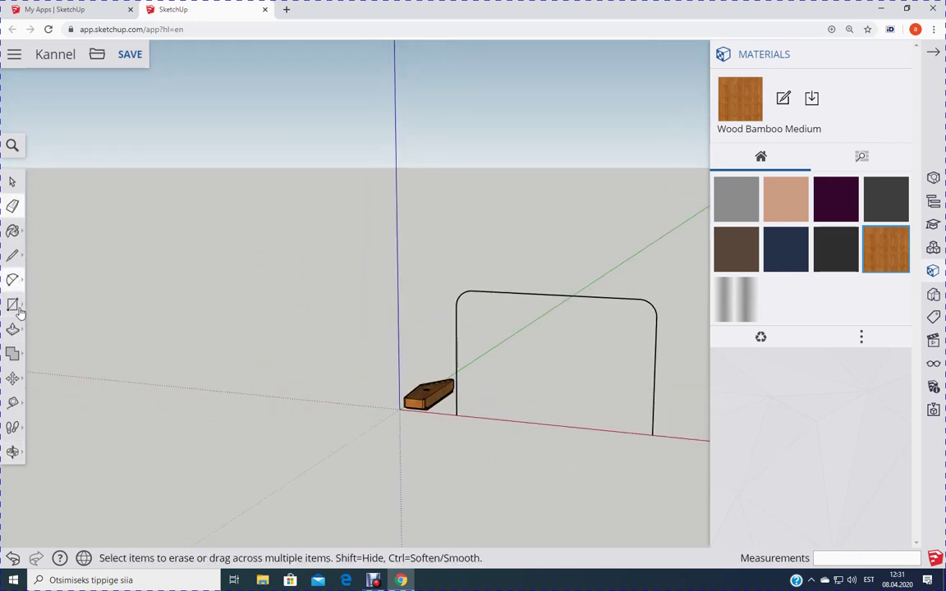
left_click(18, 307)
left_click(67, 303)
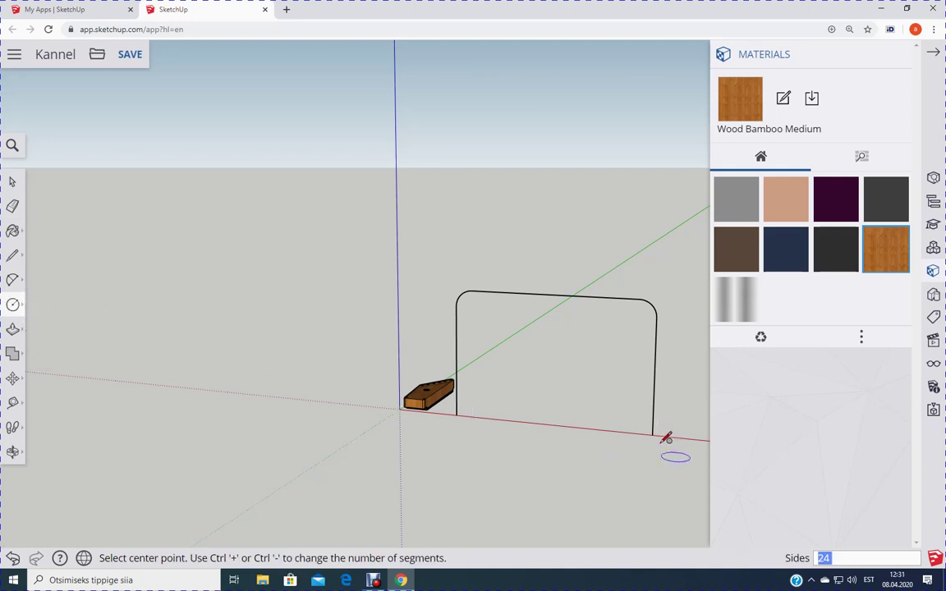
scroll(673, 441, "up", 5)
left_click(646, 429)
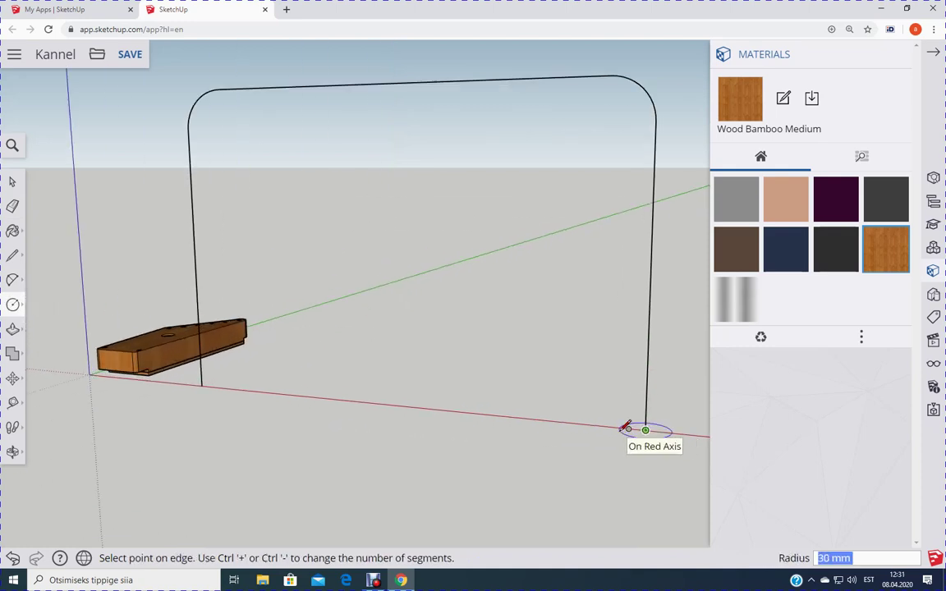
type("31")
key("Return")
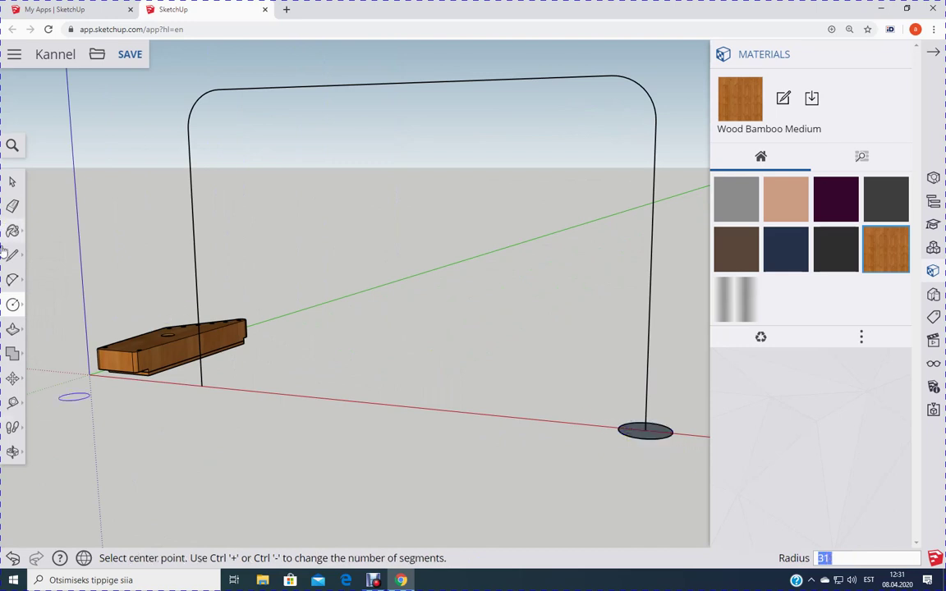
Sweep the circle along the entire frame outline with Follow Me to form a tube ending at the left leg's foot.
left_click(12, 328)
left_click(56, 331)
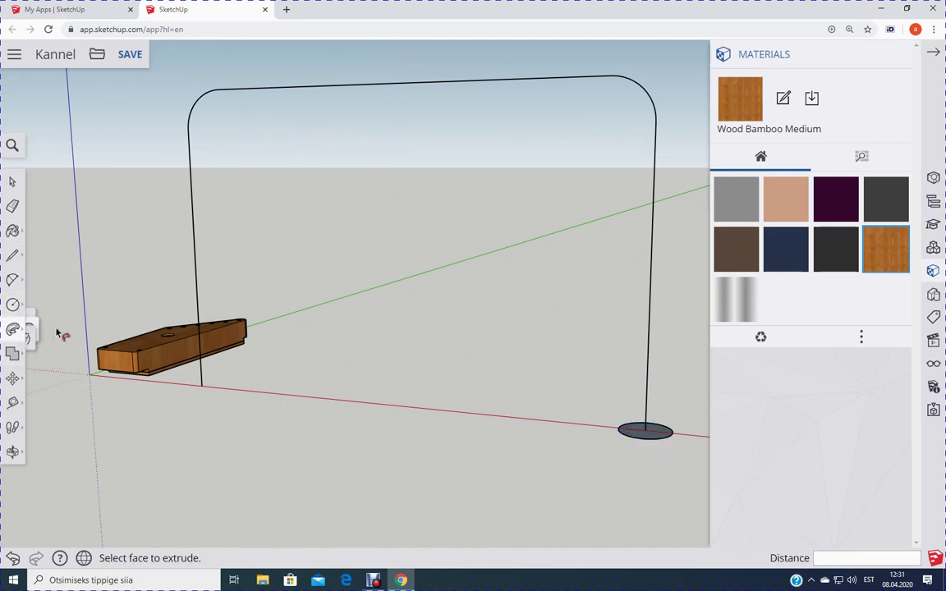
left_click(633, 440)
left_click_drag(633, 247, 549, 74)
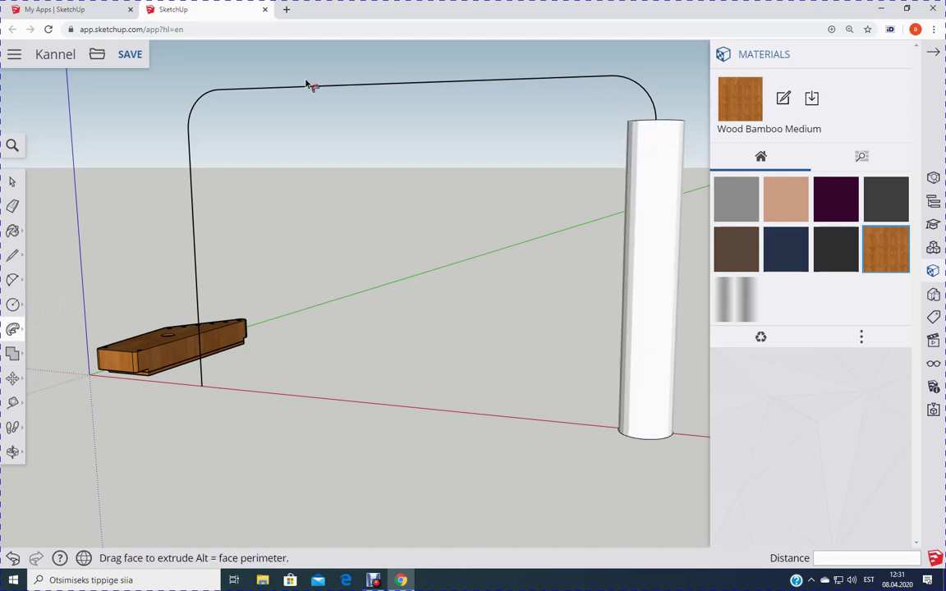
left_click_drag(644, 149, 201, 396)
Select the whole tube frame without the instrument and make it a group.
scroll(310, 410, "down", 3)
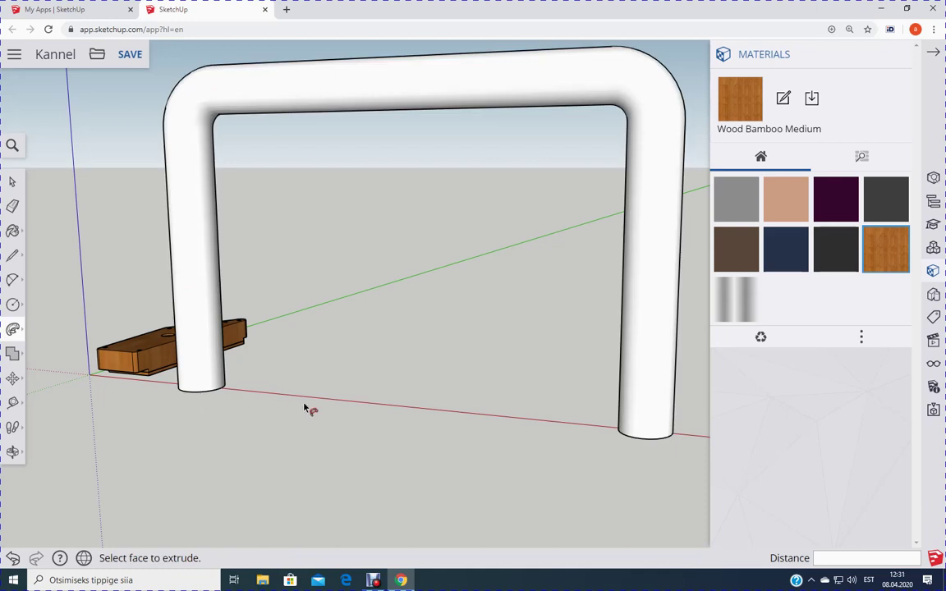
scroll(334, 435, "up", 4)
scroll(333, 435, "down", 5)
middle_click_drag(342, 446, 476, 426)
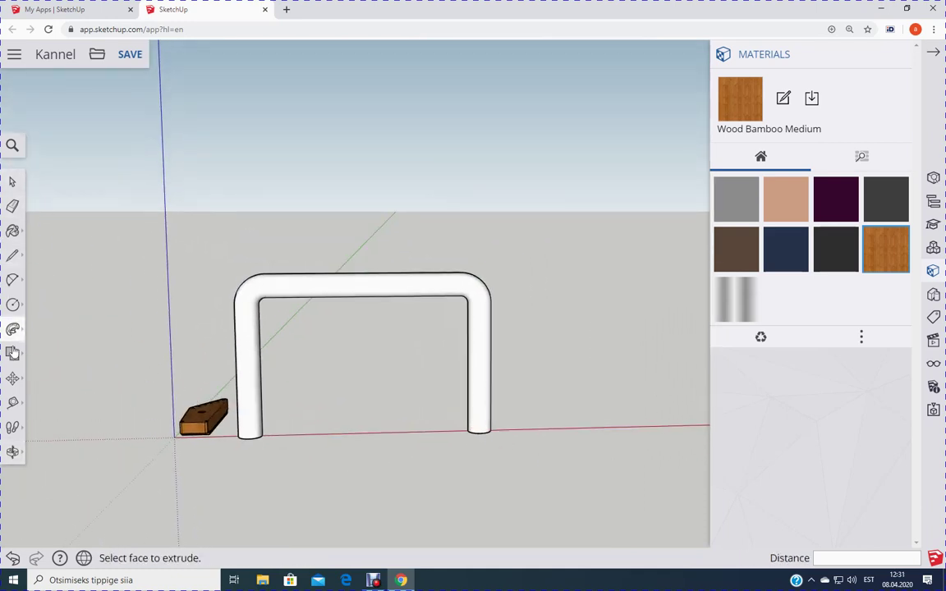
left_click(14, 182)
middle_click_drag(614, 238, 356, 372)
left_click_drag(215, 243, 559, 483)
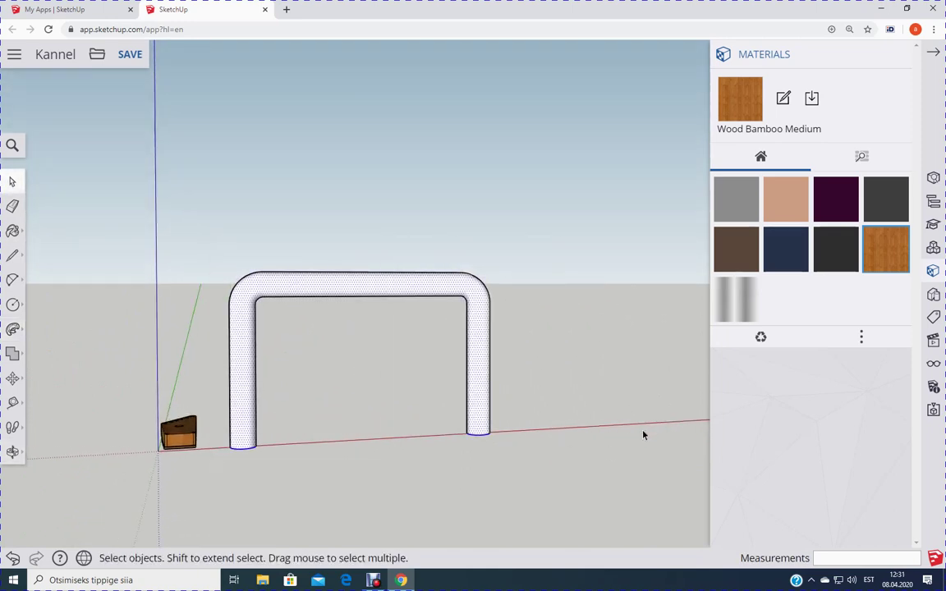
right_click(437, 293)
left_click(573, 409)
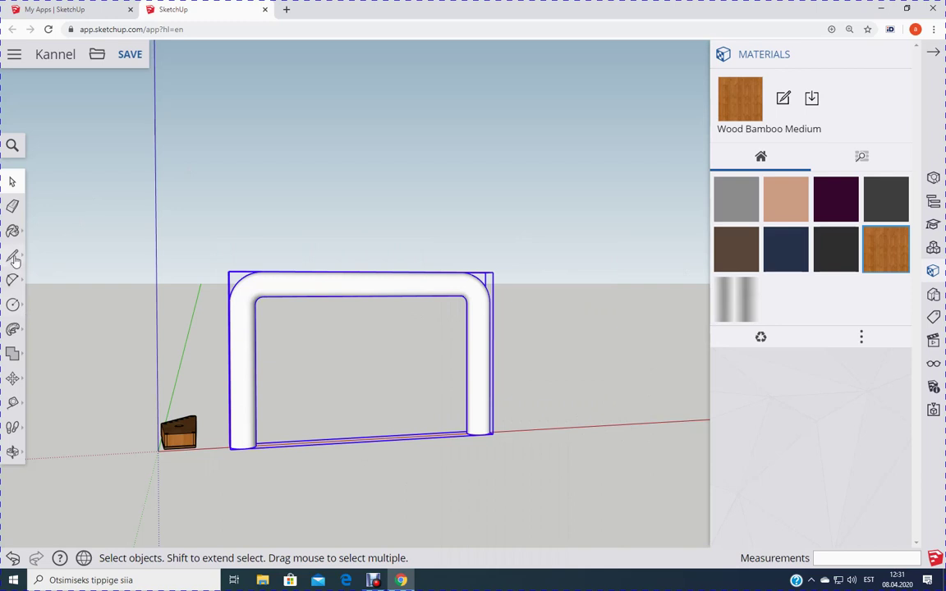
Paint the tube frame group with the shiny vertically banded material from the Metal collection.
left_click(12, 231)
left_click(862, 158)
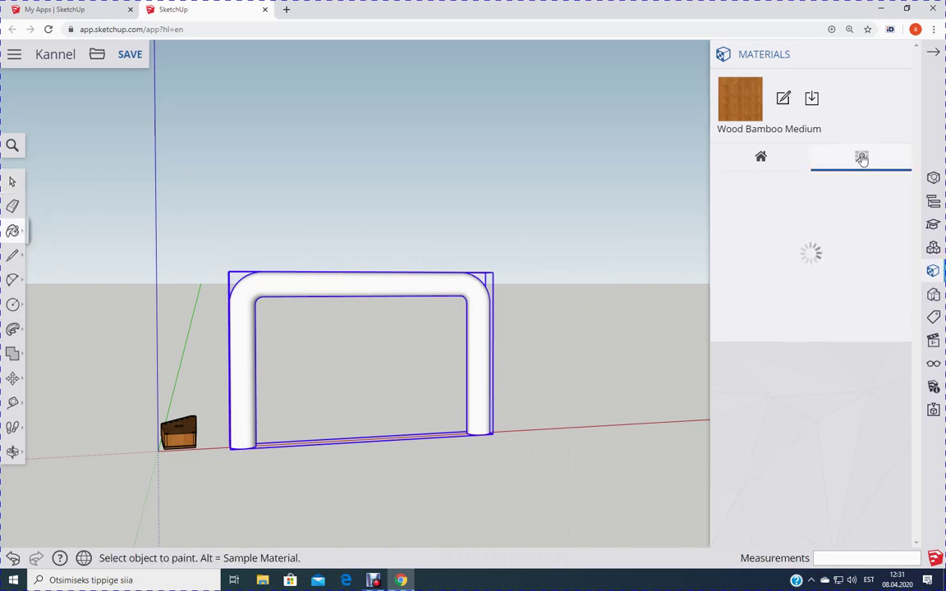
left_click(796, 475)
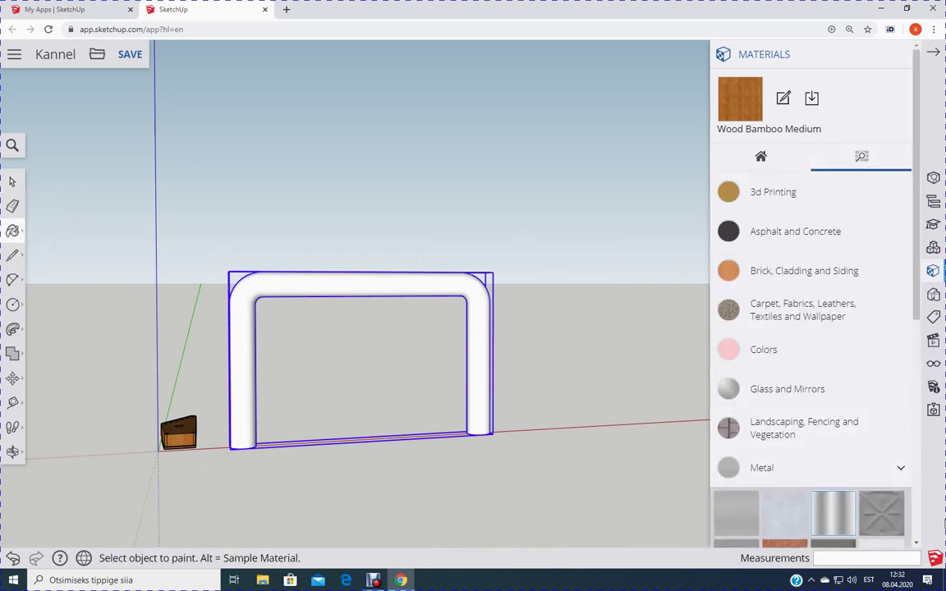
scroll(886, 285, "down", 2)
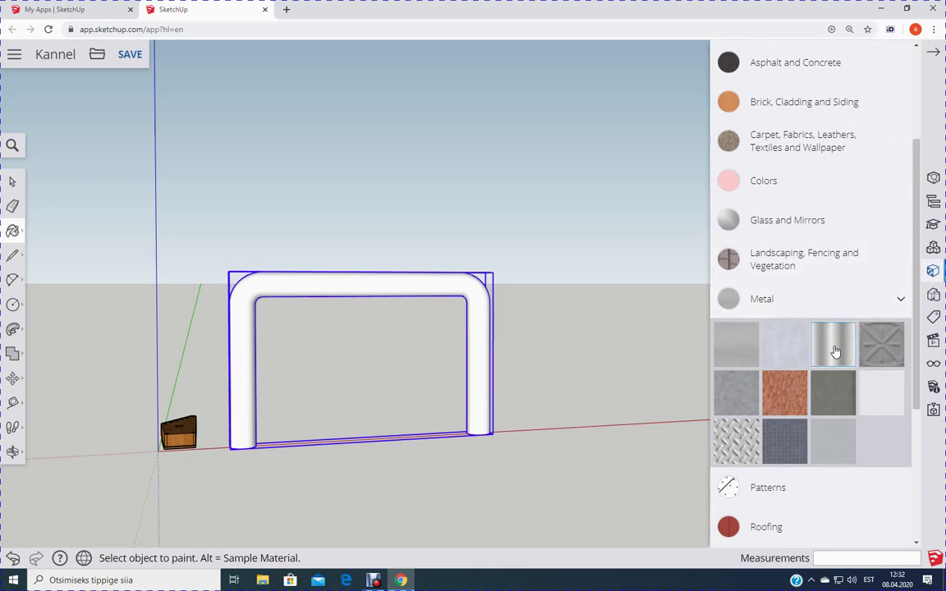
left_click(452, 284)
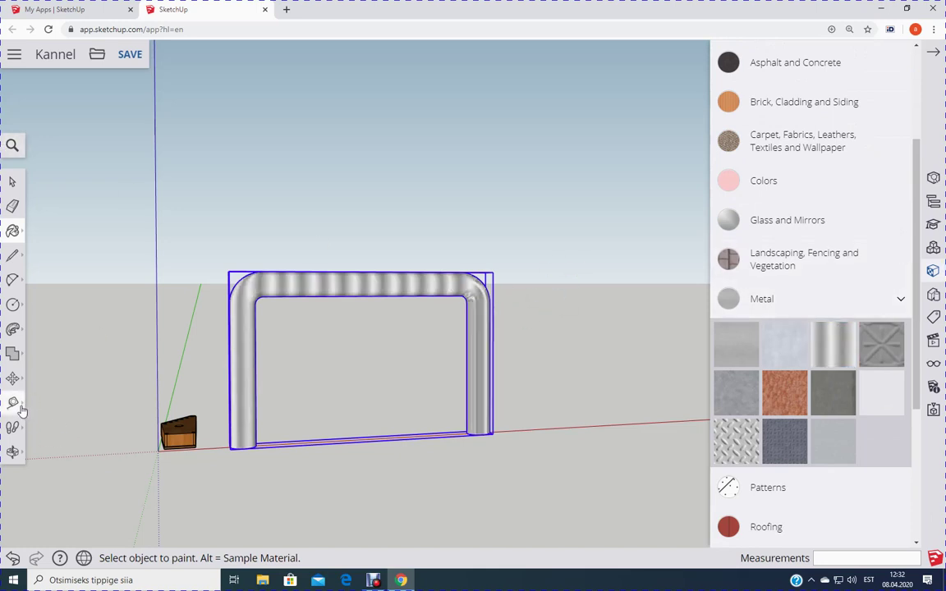
Scale the tube frame group down uniformly about its opposite corner until it is smaller than the kannel's width.
left_click(13, 378)
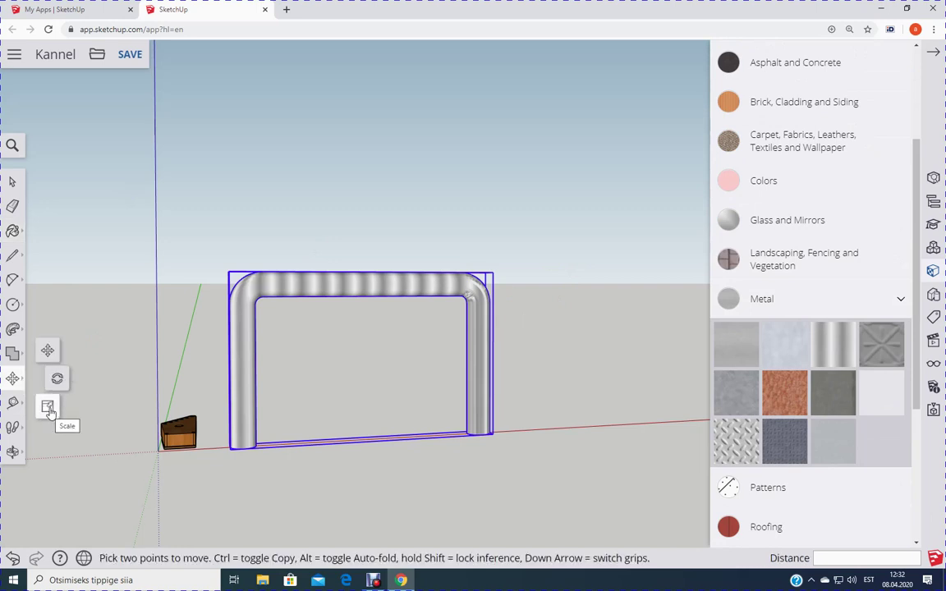
left_click(47, 407)
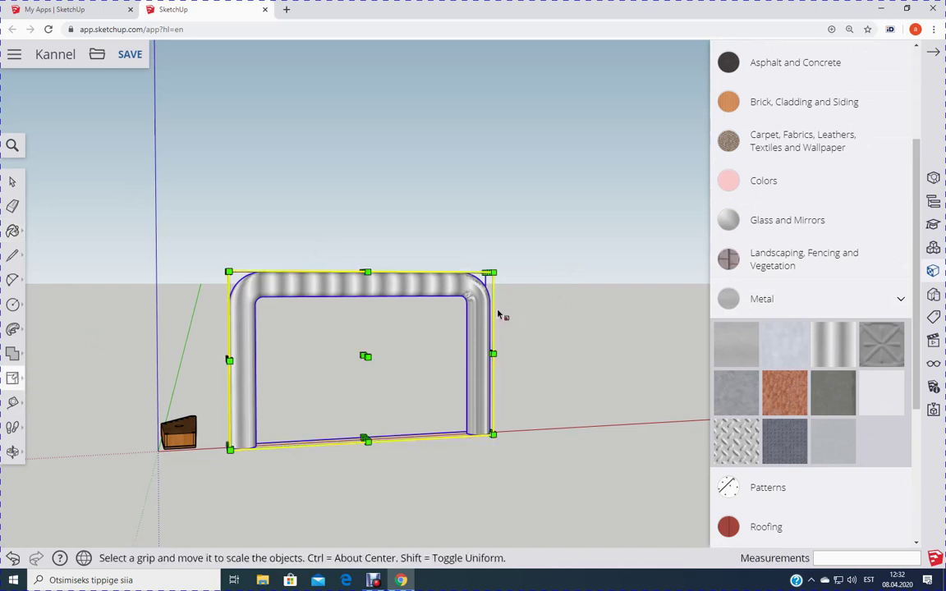
left_click_drag(488, 272, 465, 291)
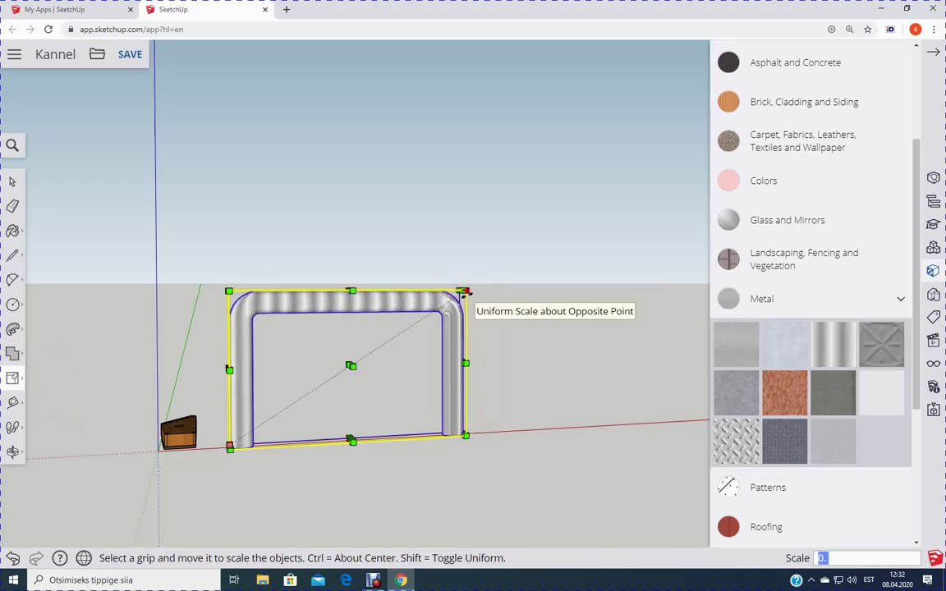
key("Return")
scroll(232, 471, "up", 8)
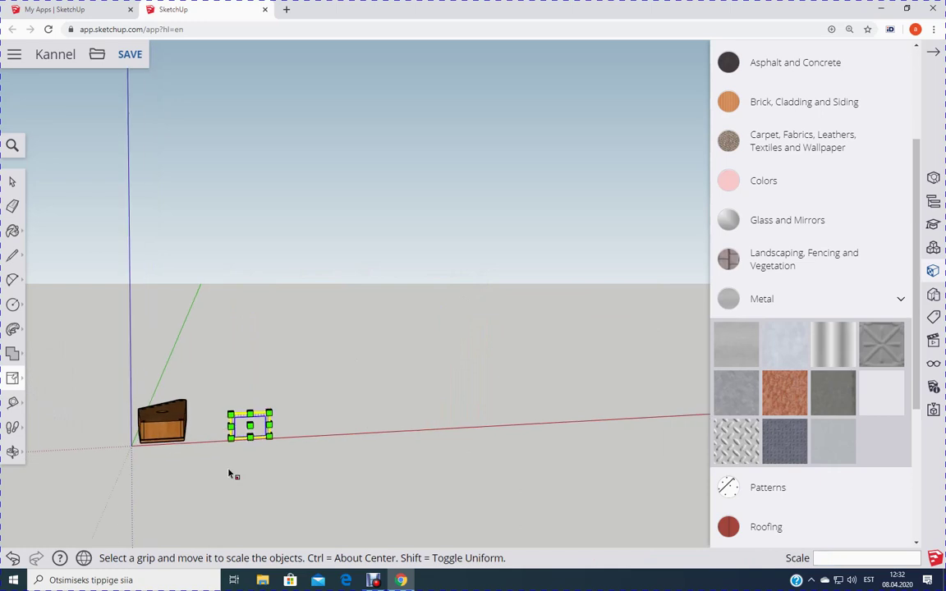
Move the tube frame by the end of its right foot from the red axis to beside the kannel's underside holes.
middle_click_drag(261, 464, 214, 197)
key("s")
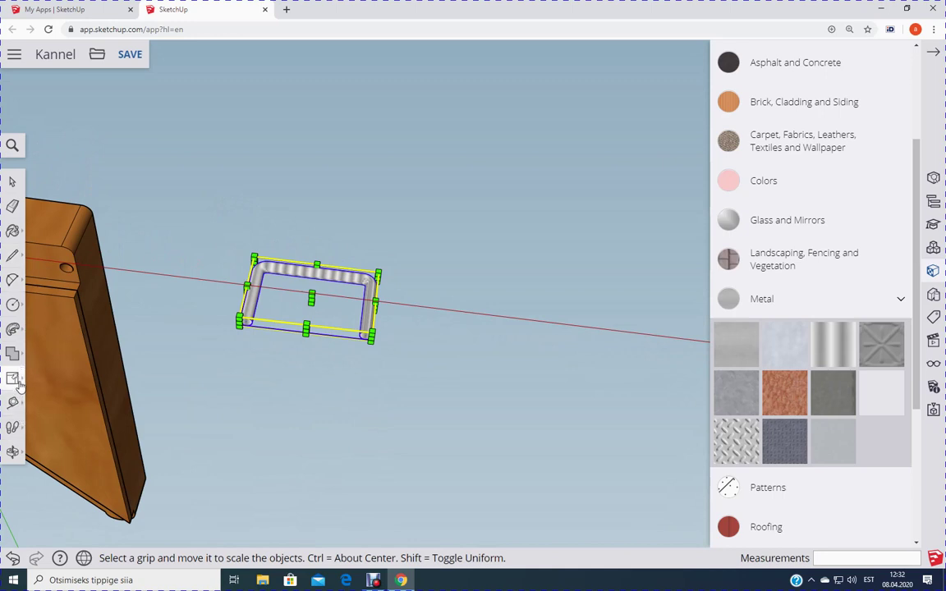
mouse_move(18, 381)
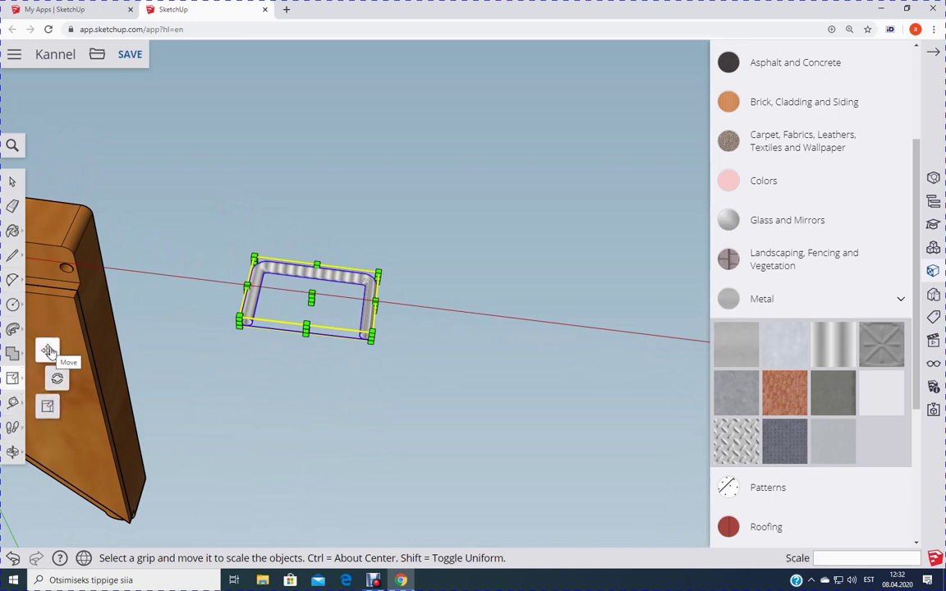
left_click(49, 351)
scroll(337, 308, "up", 2)
scroll(348, 346, "up", 2)
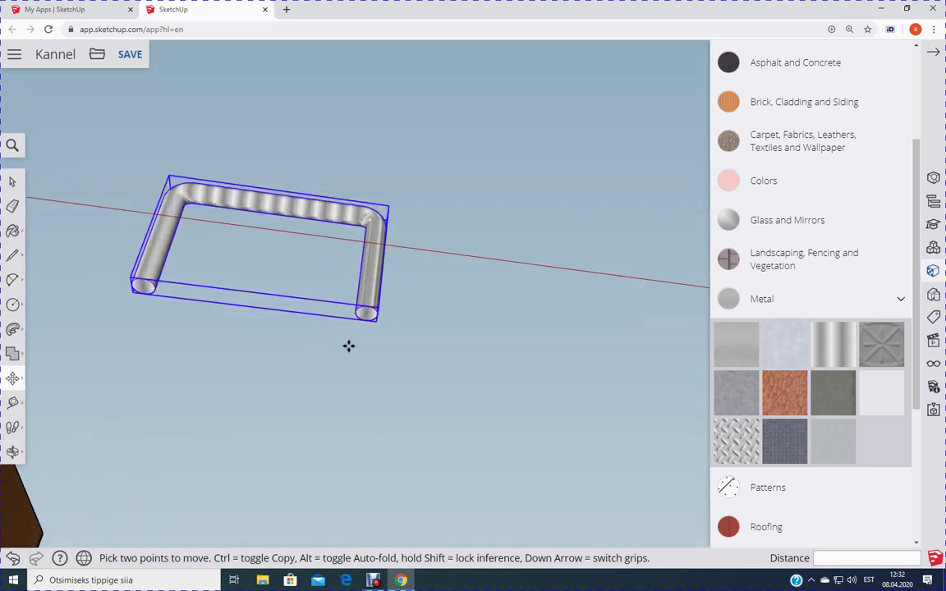
scroll(348, 346, "up", 3)
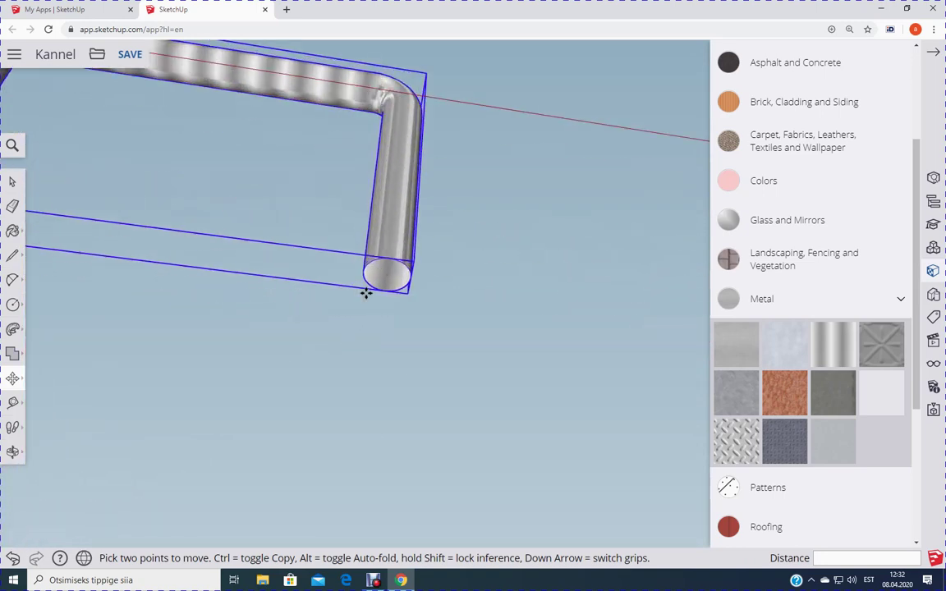
left_click(394, 258)
scroll(410, 300, "down", 4)
scroll(233, 257, "down", 3)
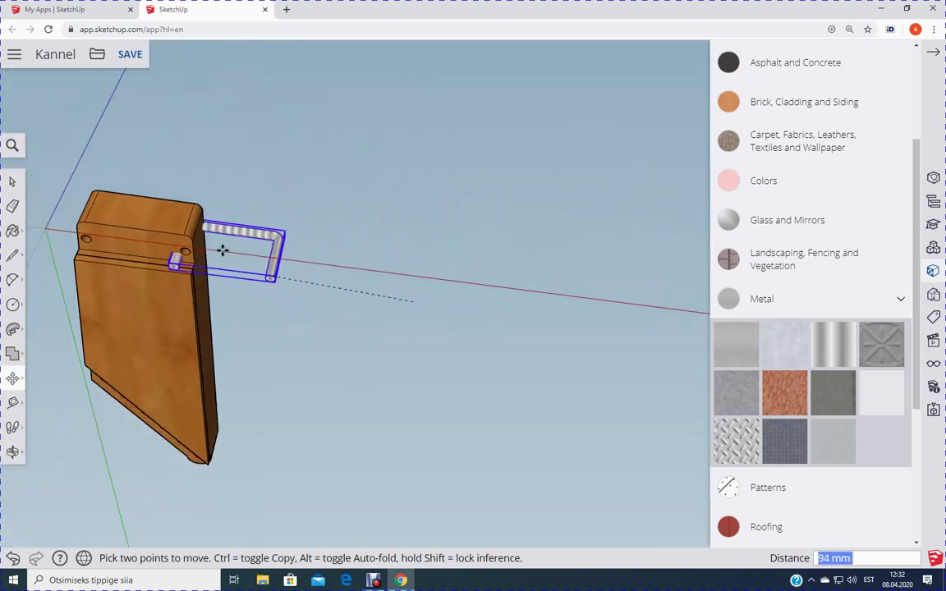
scroll(183, 253, "up", 5)
scroll(185, 247, "up", 2)
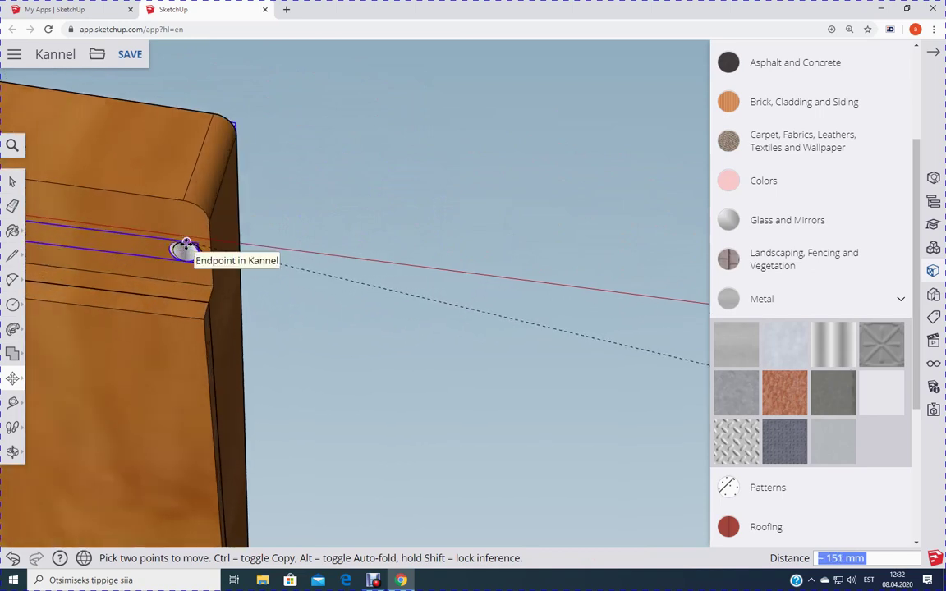
scroll(185, 249, "up", 2)
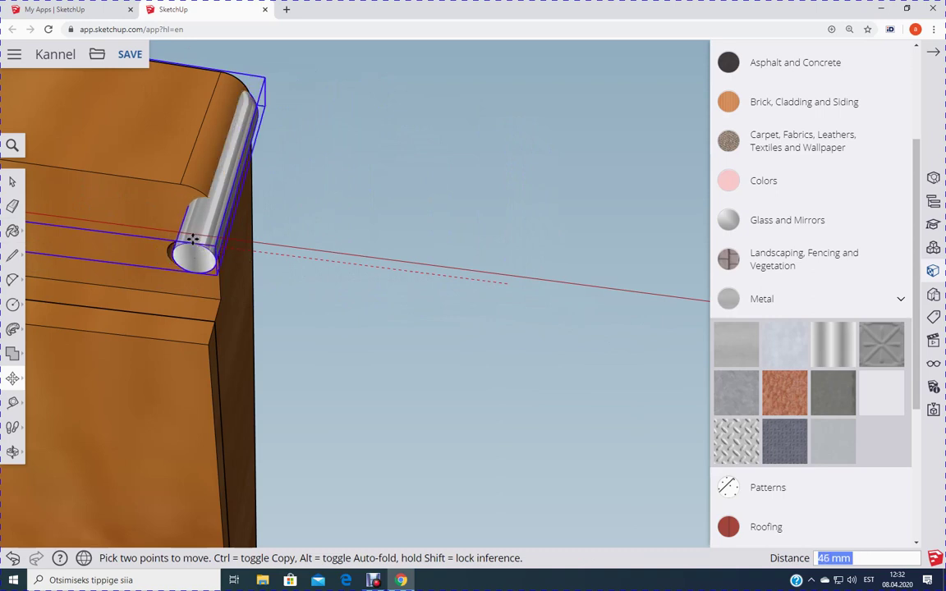
mouse_move(196, 234)
middle_mouse_down()
mouse_move(180, 96)
mouse_move(189, 221)
middle_mouse_up()
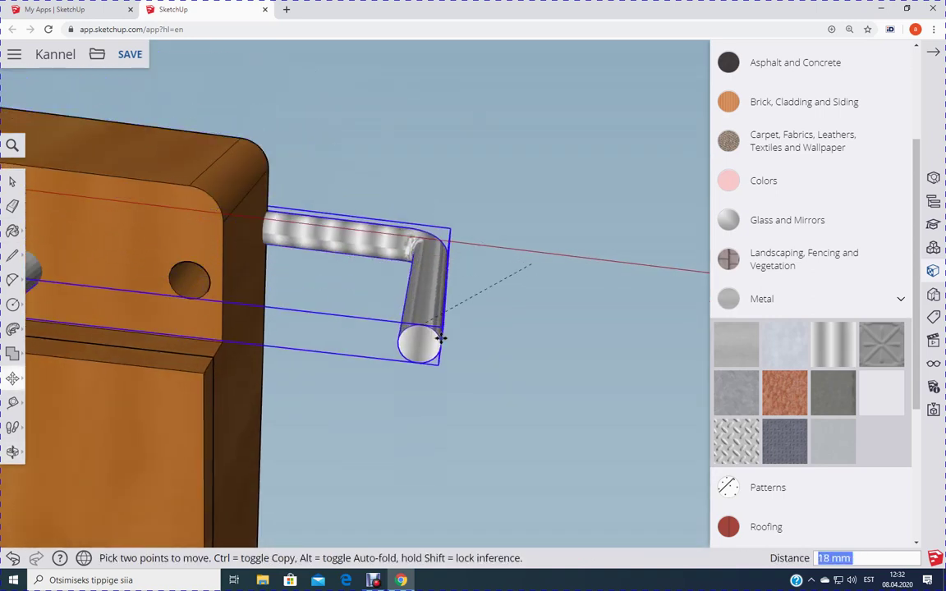
left_click(440, 332)
Move the frame by an edge point of its right foot onto the matching rim point of the kannel's underside hole.
middle_click_drag(528, 321, 362, 385)
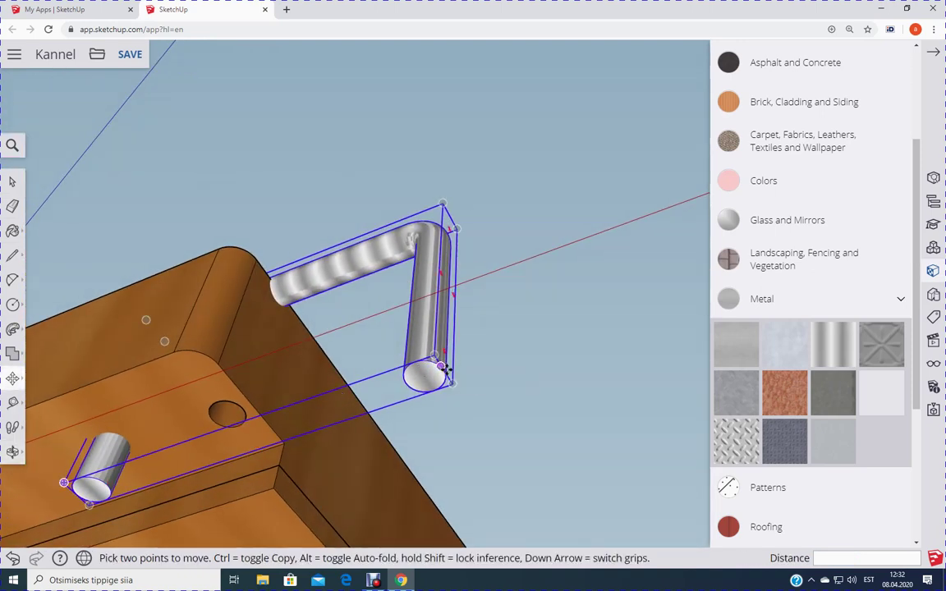
scroll(441, 367, "up", 5)
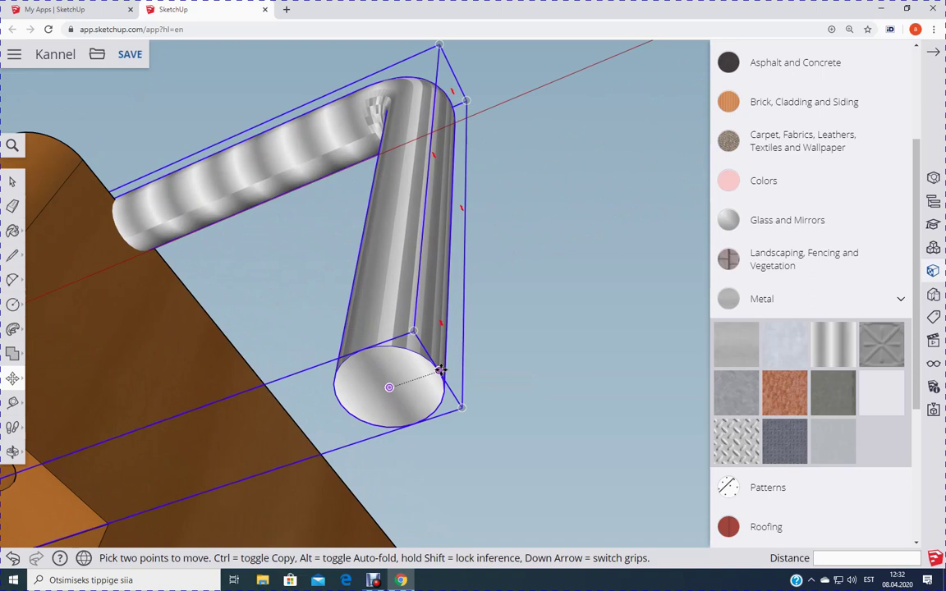
left_click(441, 370)
middle_click_drag(226, 336, 336, 334)
middle_click_drag(165, 199, 179, 141)
middle_click_drag(110, 88, 103, 327)
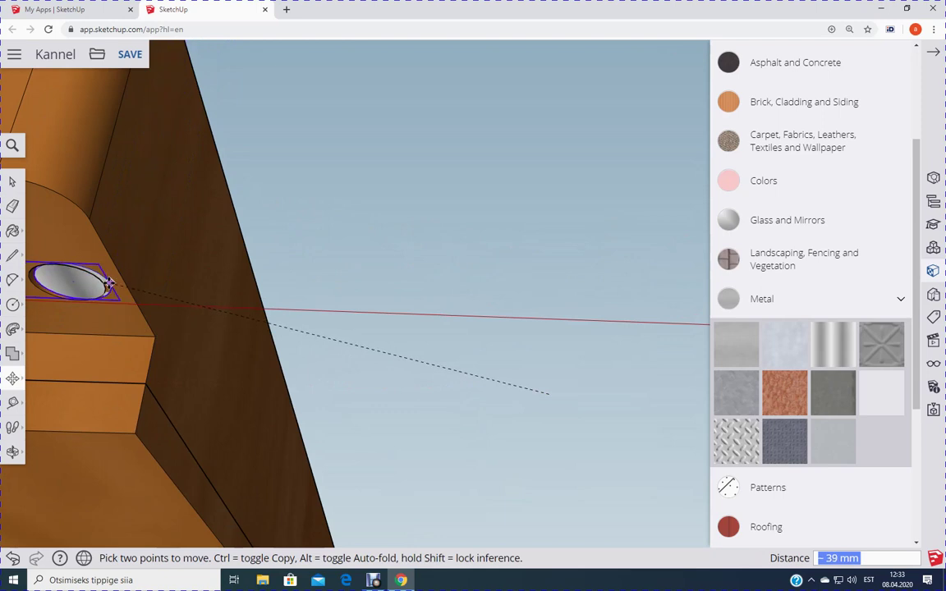
left_click(108, 287)
Clear the selection and examine from several angles how the metal tube sits across the kannel's wide end.
scroll(397, 315, "down", 5)
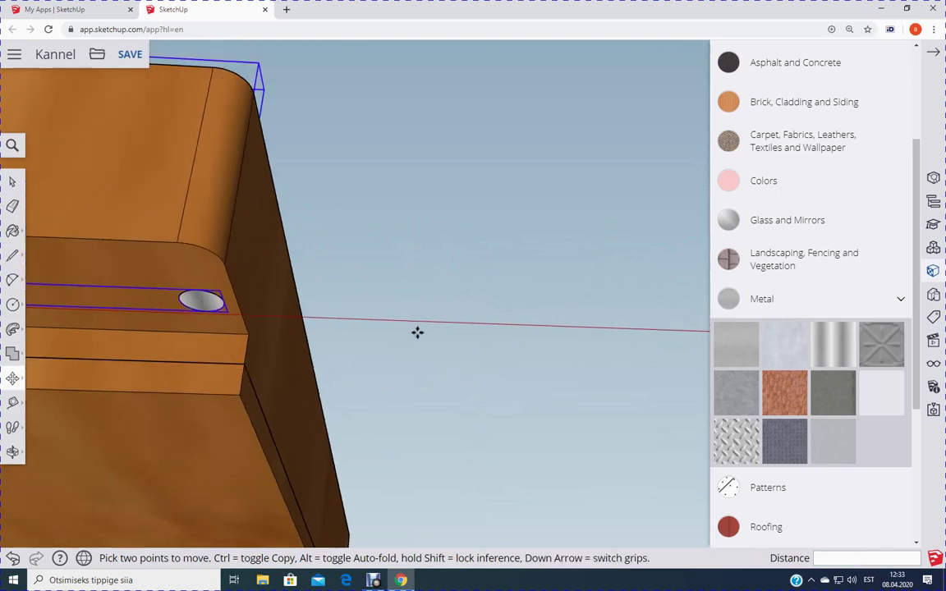
middle_click_drag(499, 229, 266, 439)
scroll(298, 496, "down", 2)
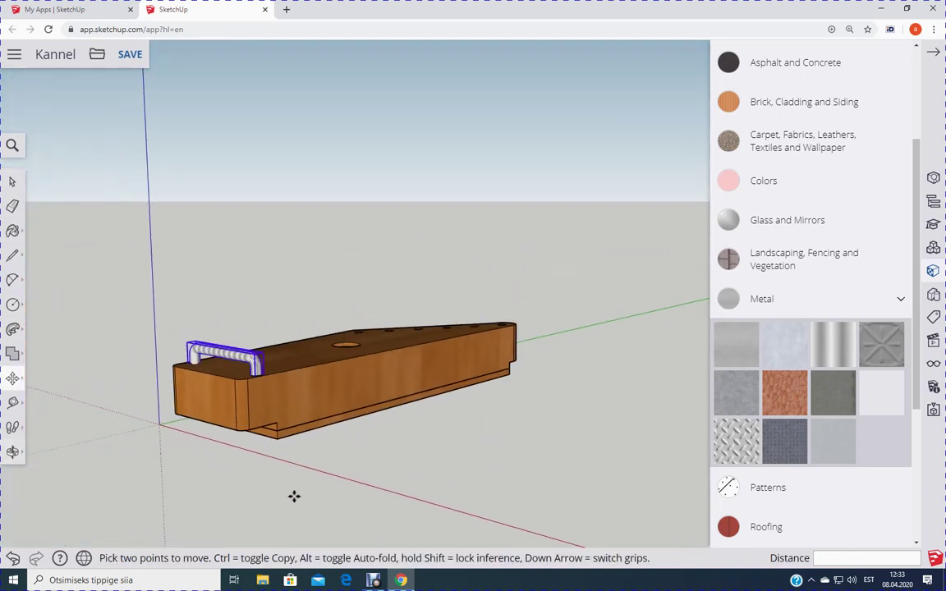
left_click(10, 180)
left_click(170, 241)
middle_click_drag(171, 240, 224, 440)
scroll(219, 368, "down", 4)
scroll(313, 426, "up", 3)
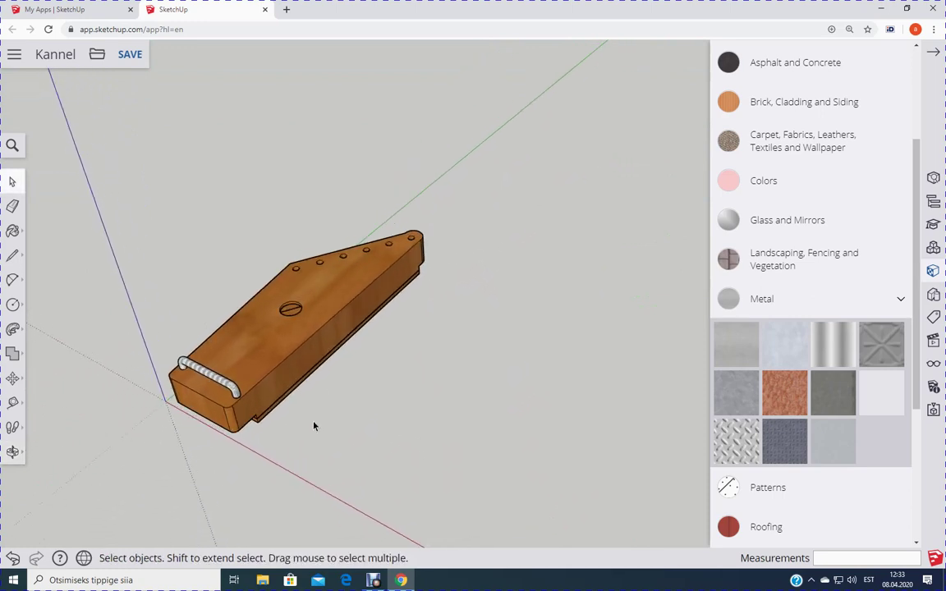
scroll(314, 426, "down", 2)
scroll(165, 272, "up", 2)
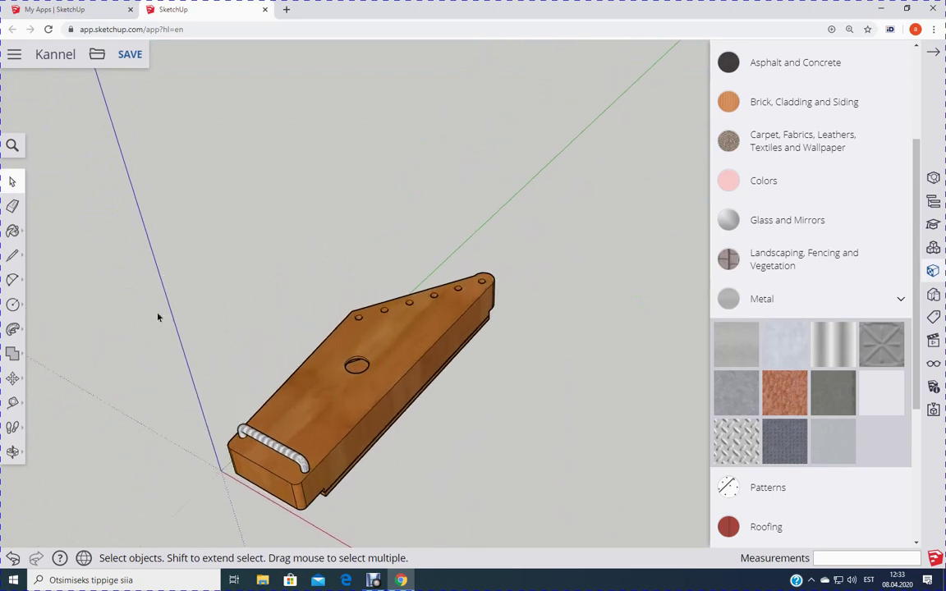
scroll(158, 418, "down", 3)
scroll(152, 458, "up", 4)
scroll(155, 458, "up", 1)
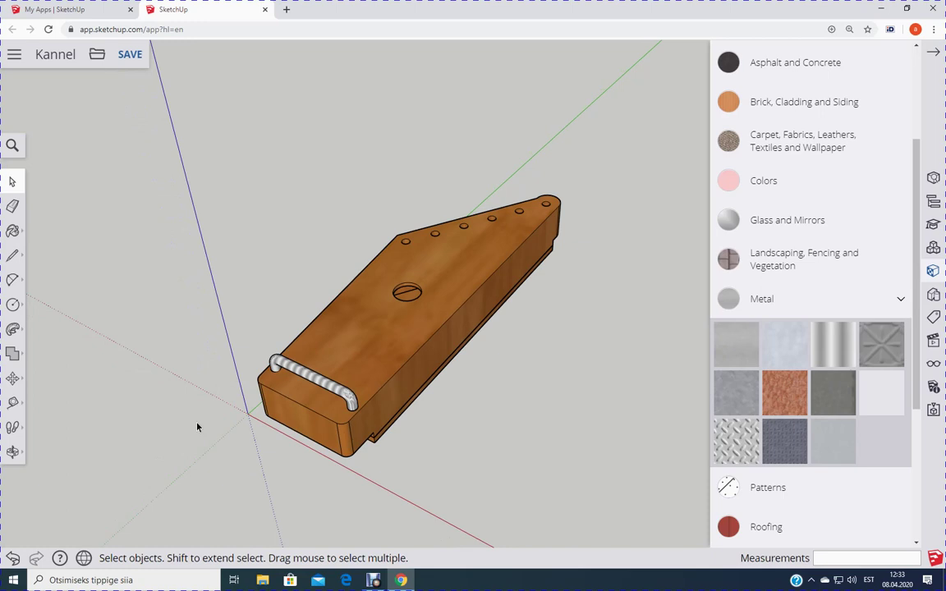
Save the Kannel model.
key("ctrl+s")
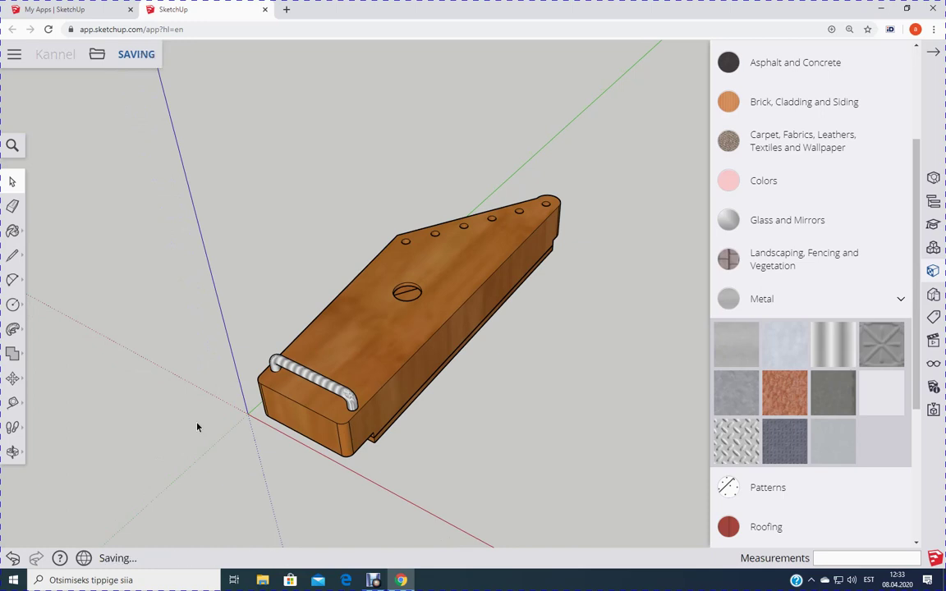